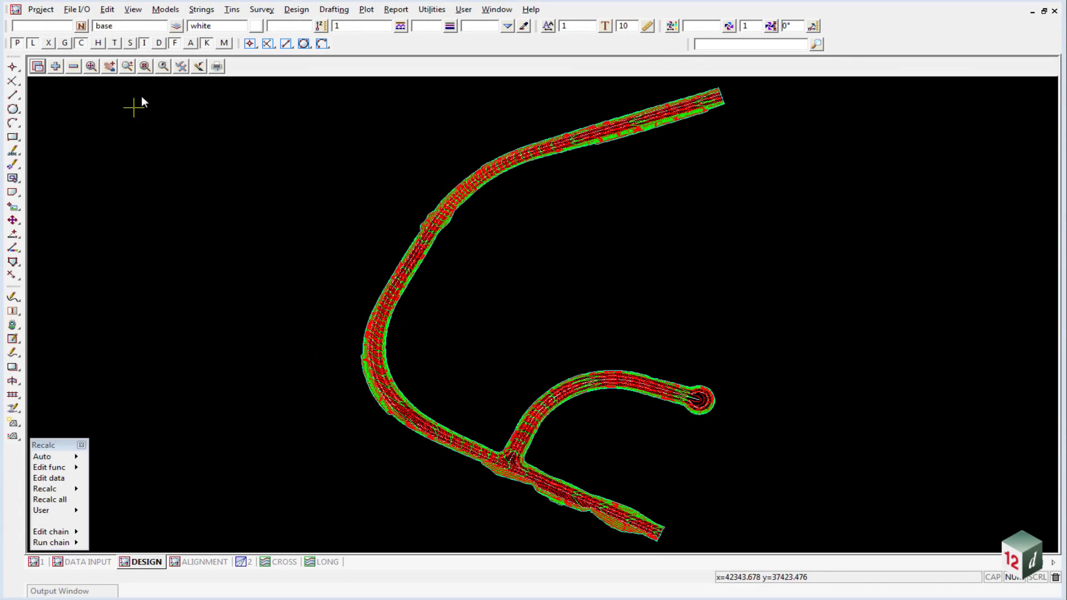
Step: Create a new plan view named VISPOLYS and drag it up clear of the other views
click(133, 10)
mouse_move(167, 29)
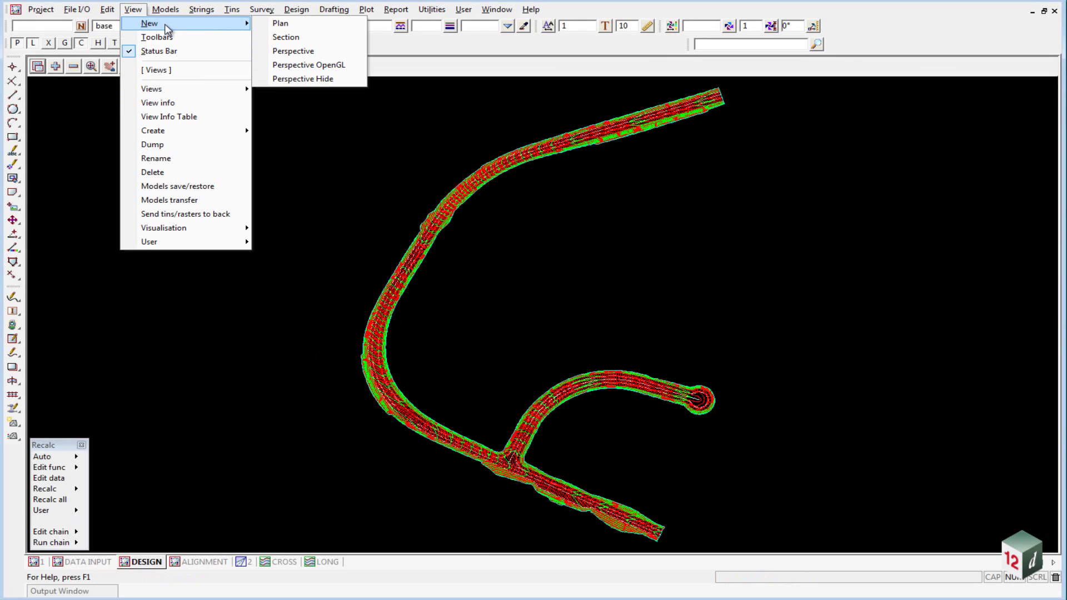
mouse_move(161, 131)
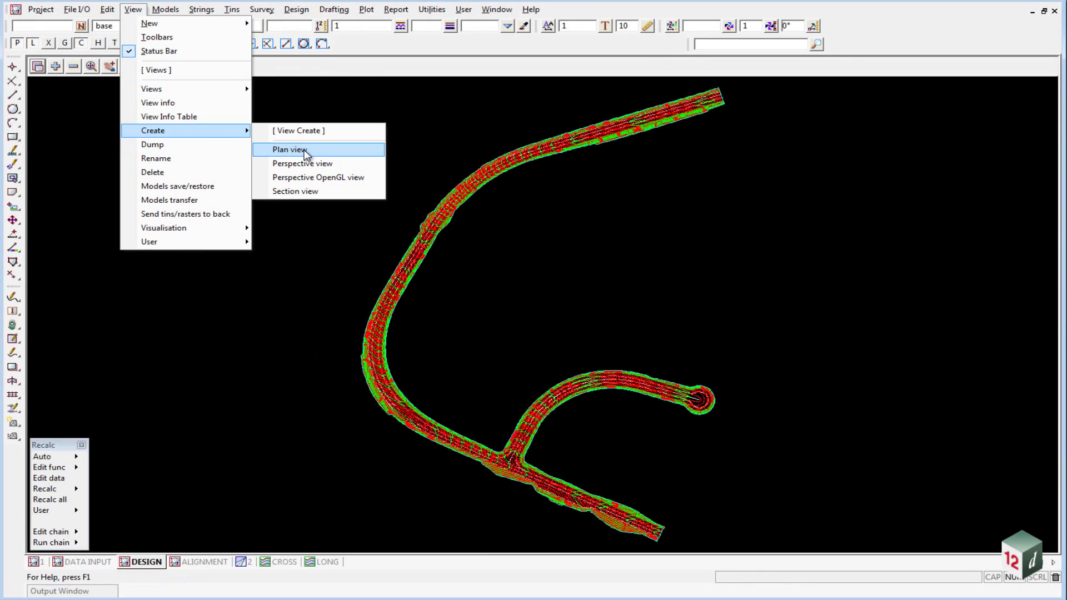
click(300, 150)
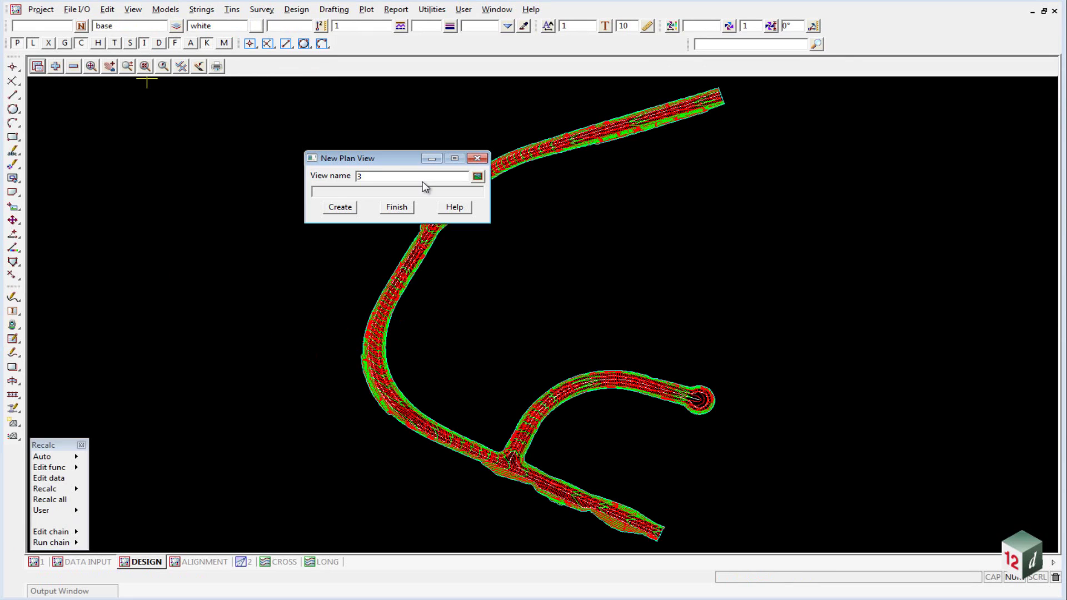
drag(399, 178, 322, 177)
key(Return)
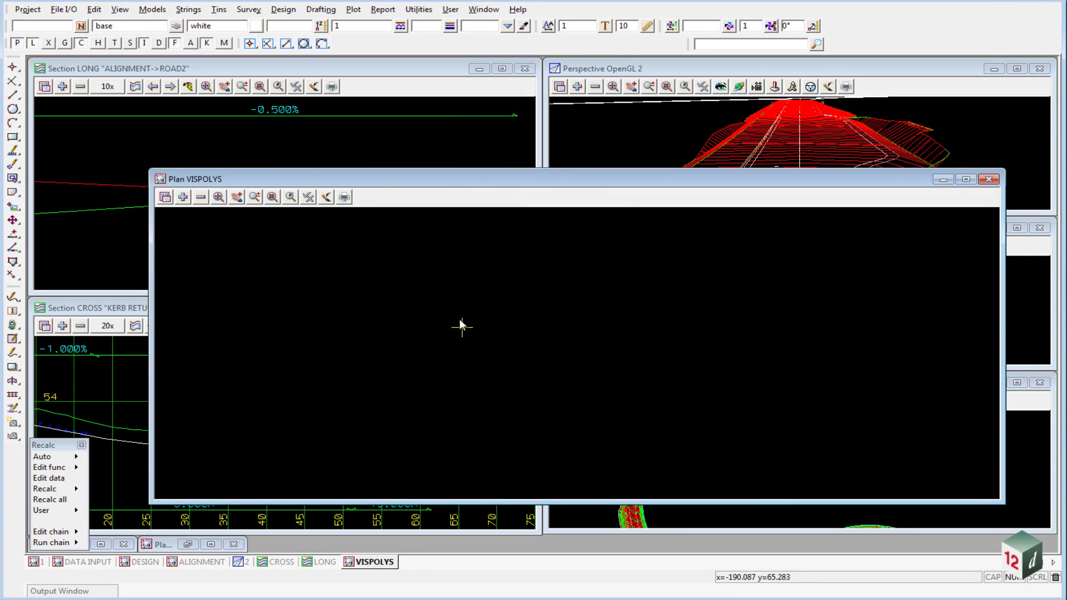
drag(605, 179, 586, 78)
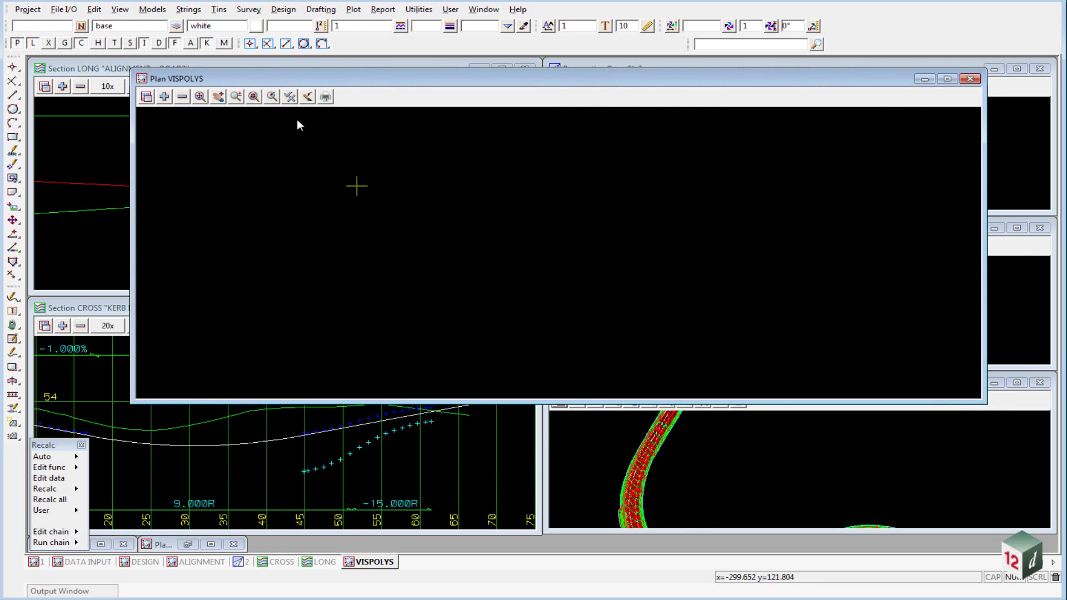
Step: Add the tagged DESIGN DATA models to VISPOLYS and zoom in on the road's triangle mesh
click(120, 9)
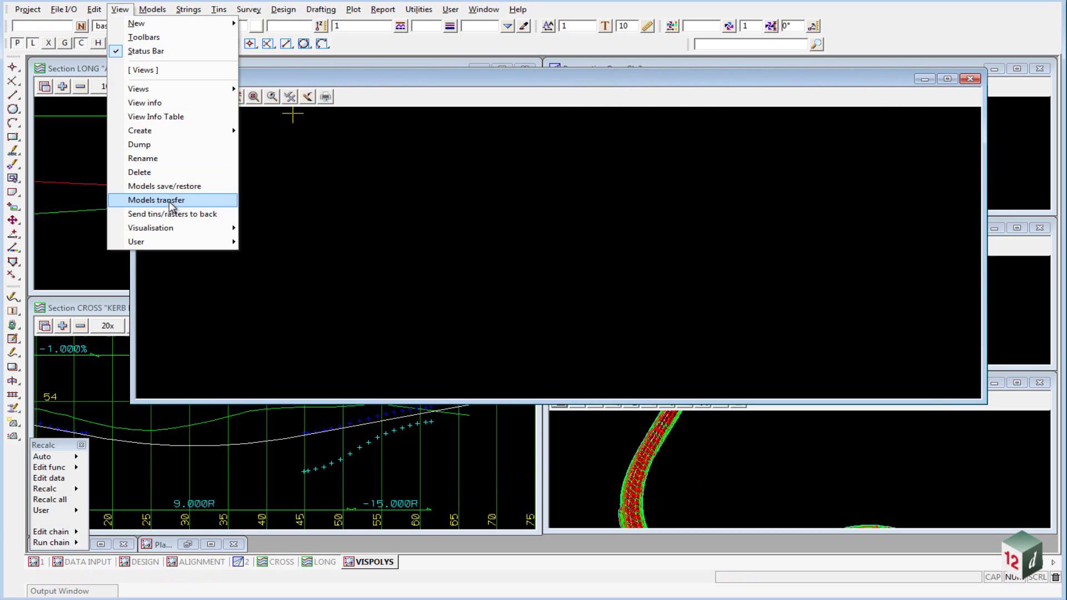
click(422, 188)
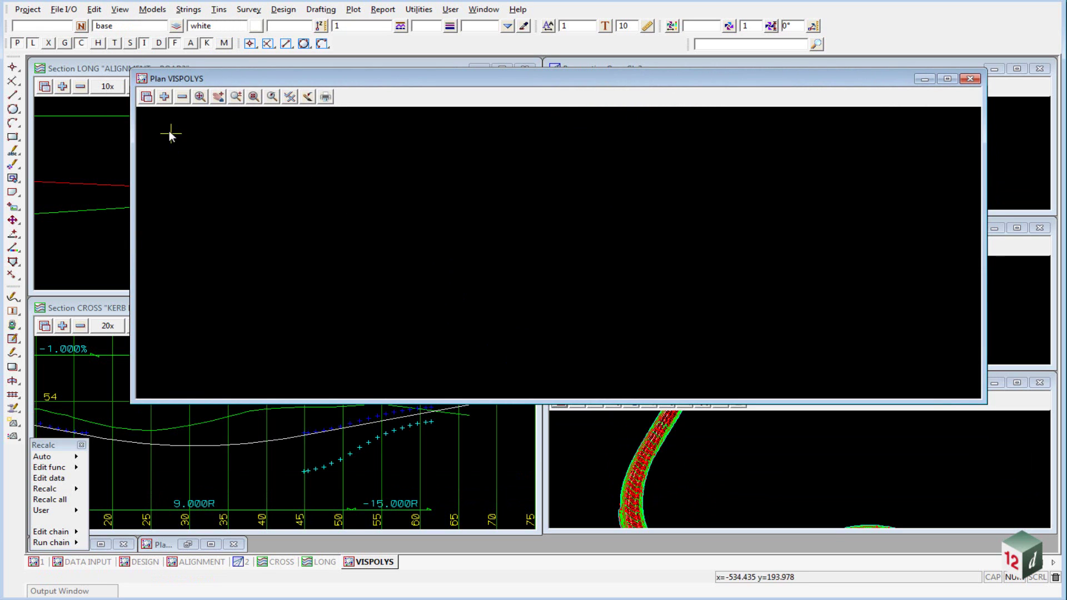
click(147, 97)
click(214, 115)
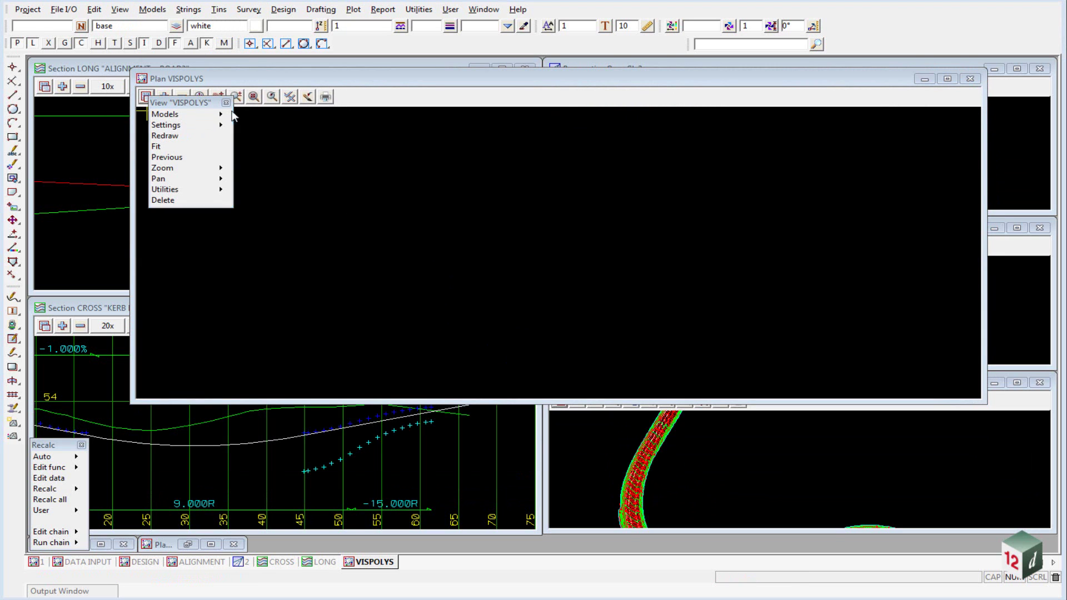
click(316, 202)
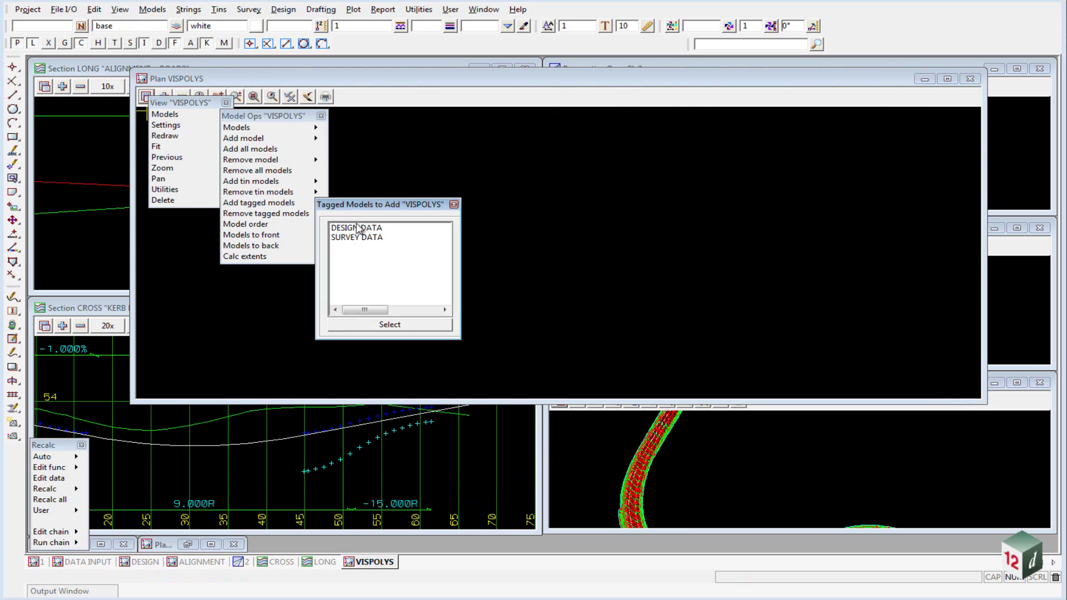
double_click(363, 228)
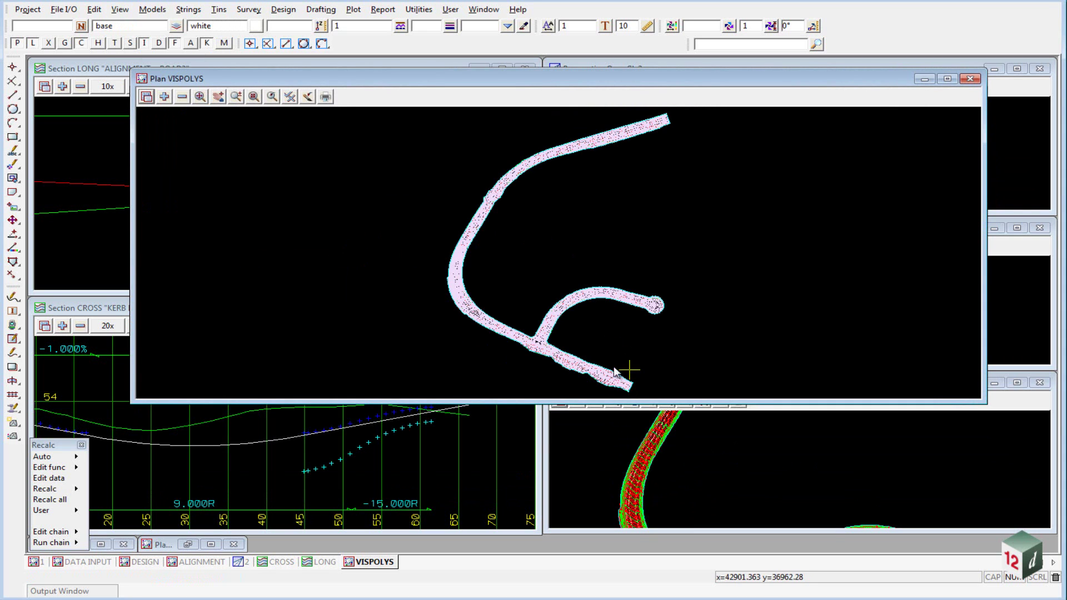
scroll(617, 378, up, 5)
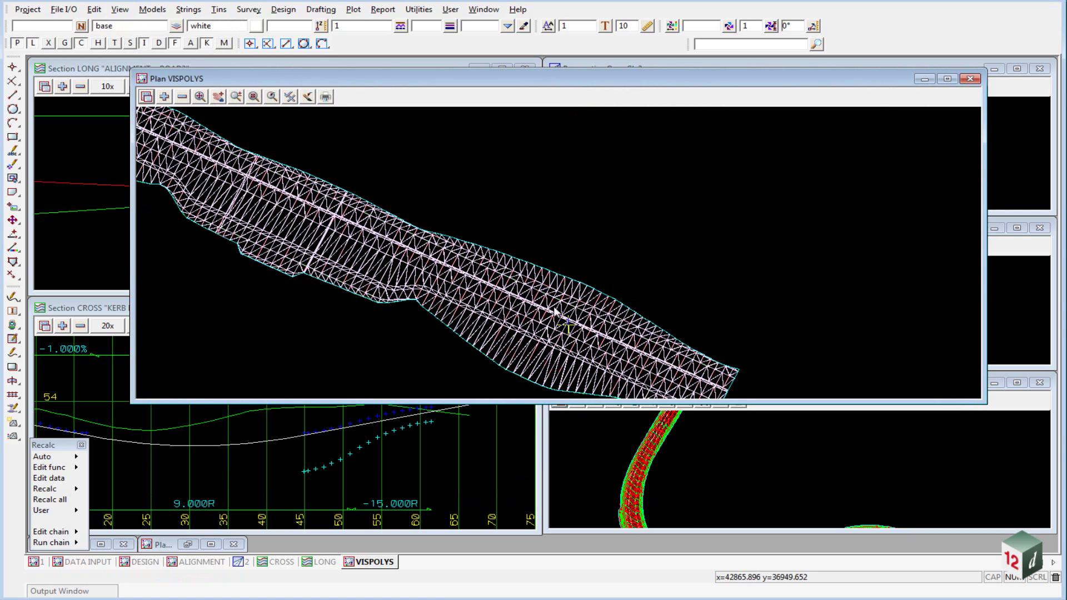
scroll(533, 303, up, 2)
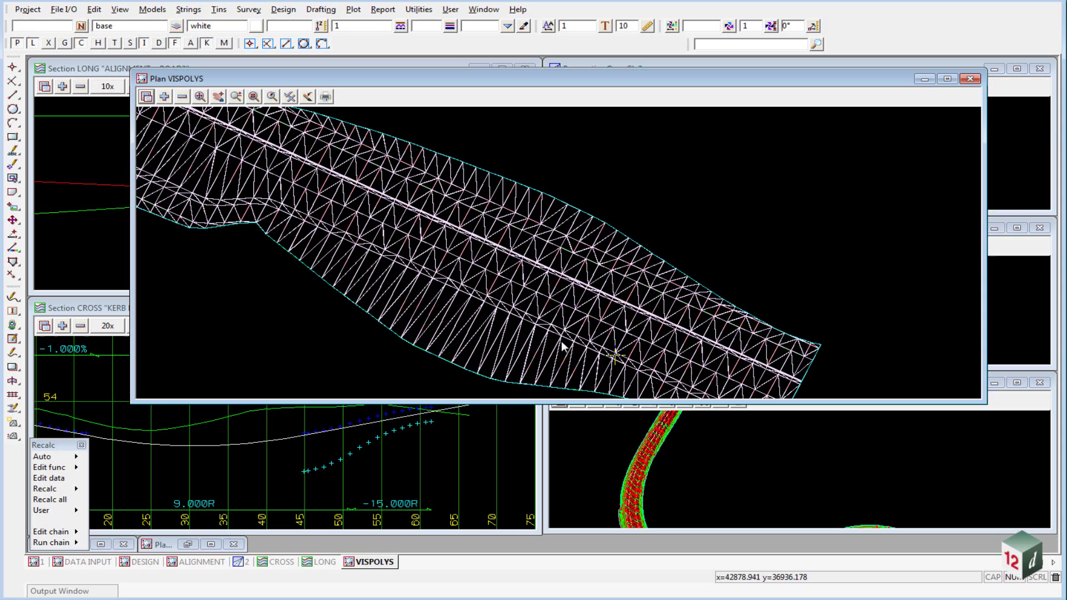
click(165, 96)
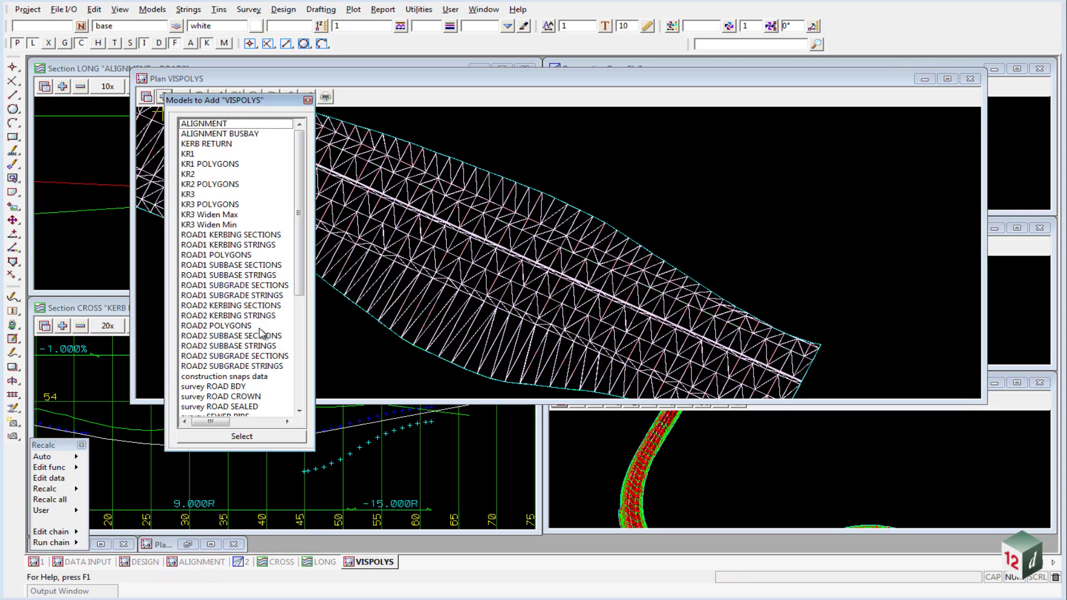
click(307, 100)
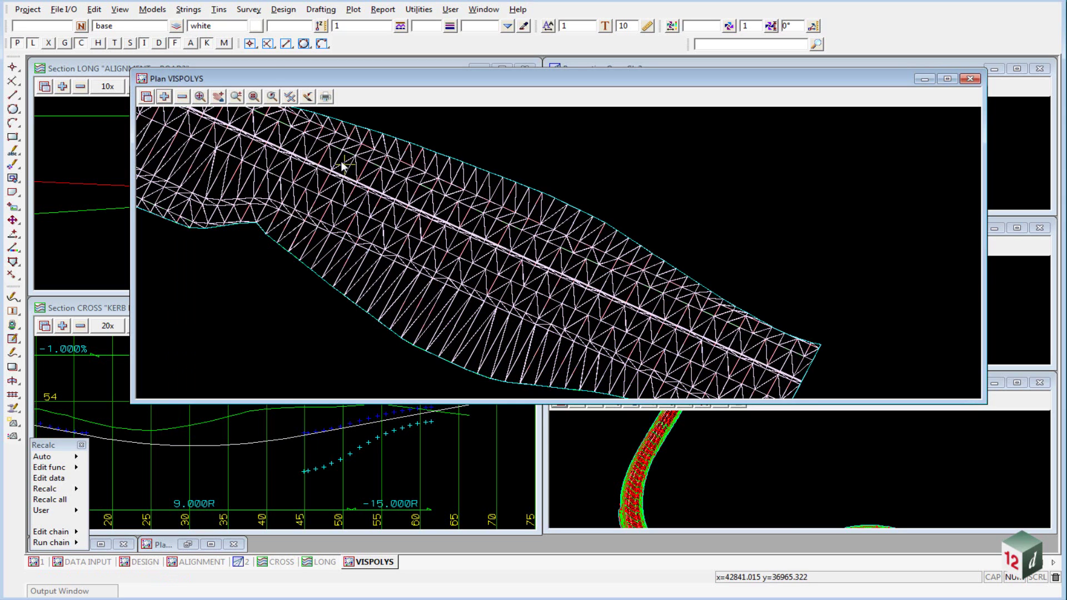
Step: Set Colour within polygon to the DESIGN tin, using polygons colour from a model of polygons
click(220, 10)
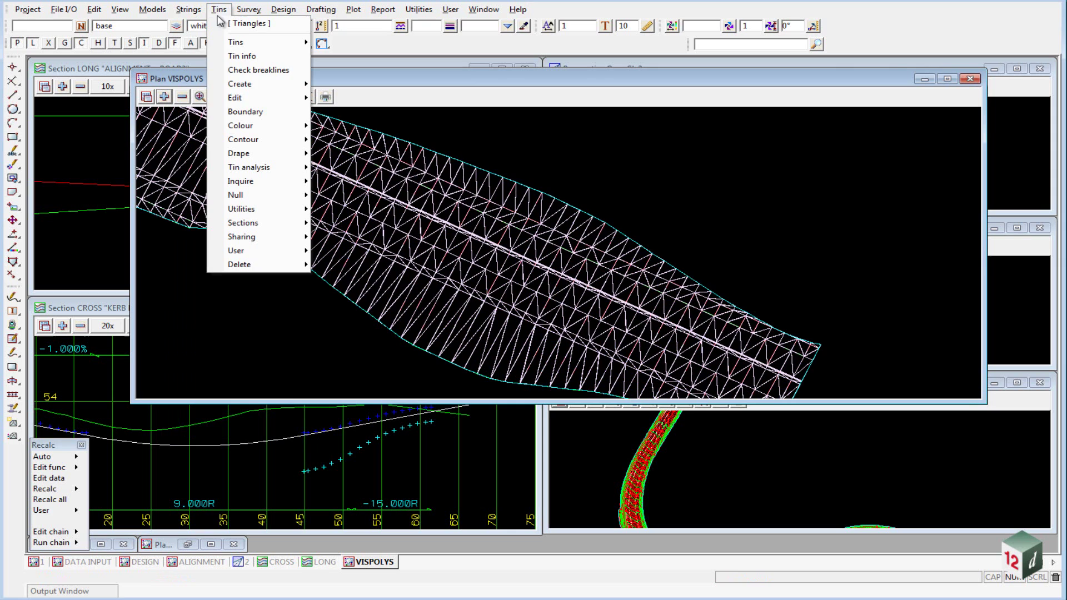
mouse_move(303, 125)
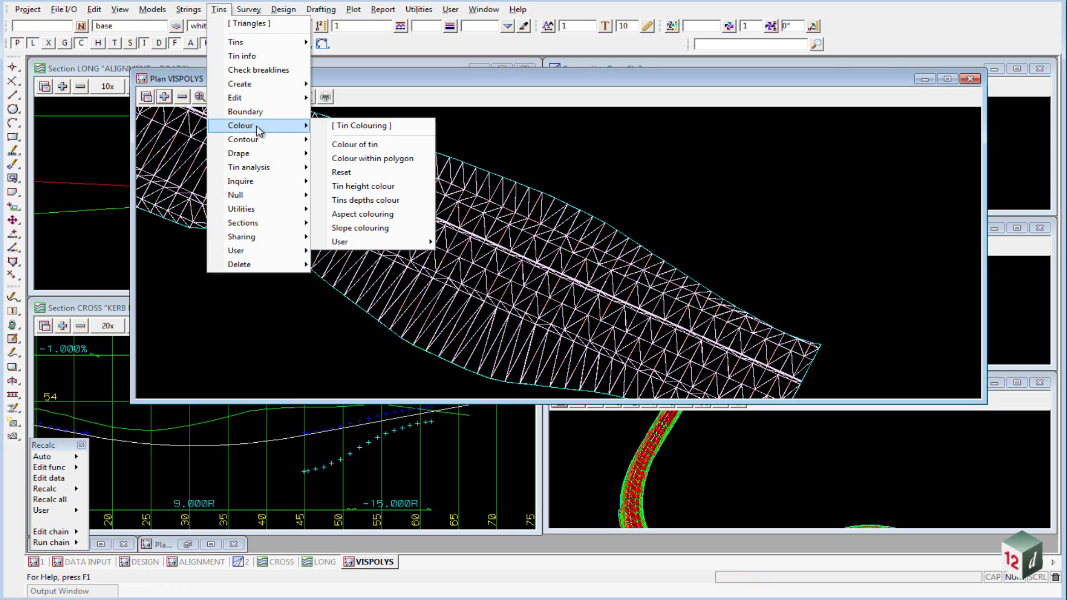
click(378, 159)
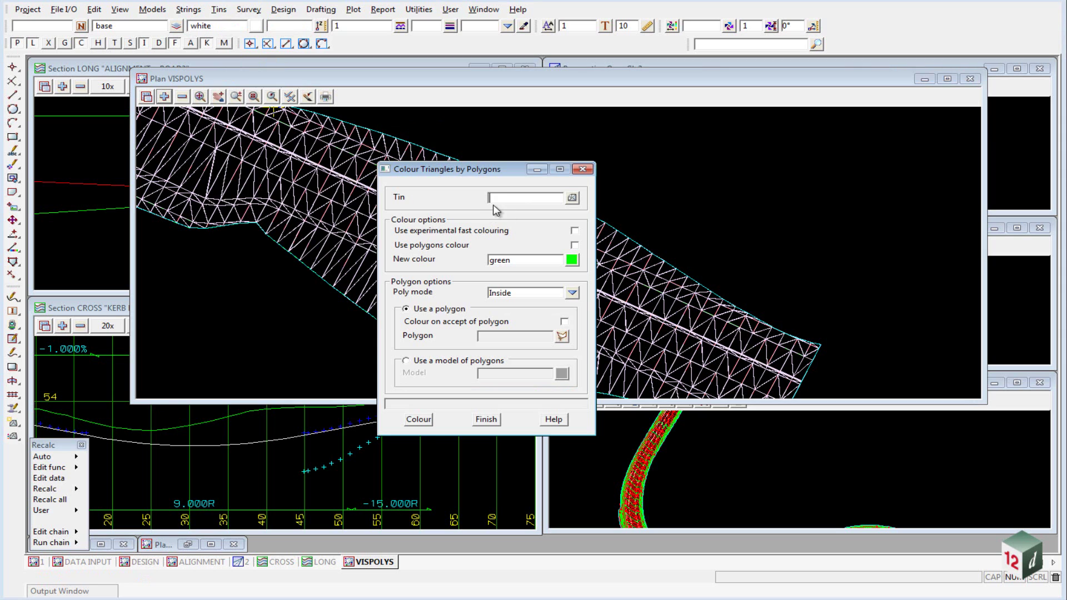
click(571, 198)
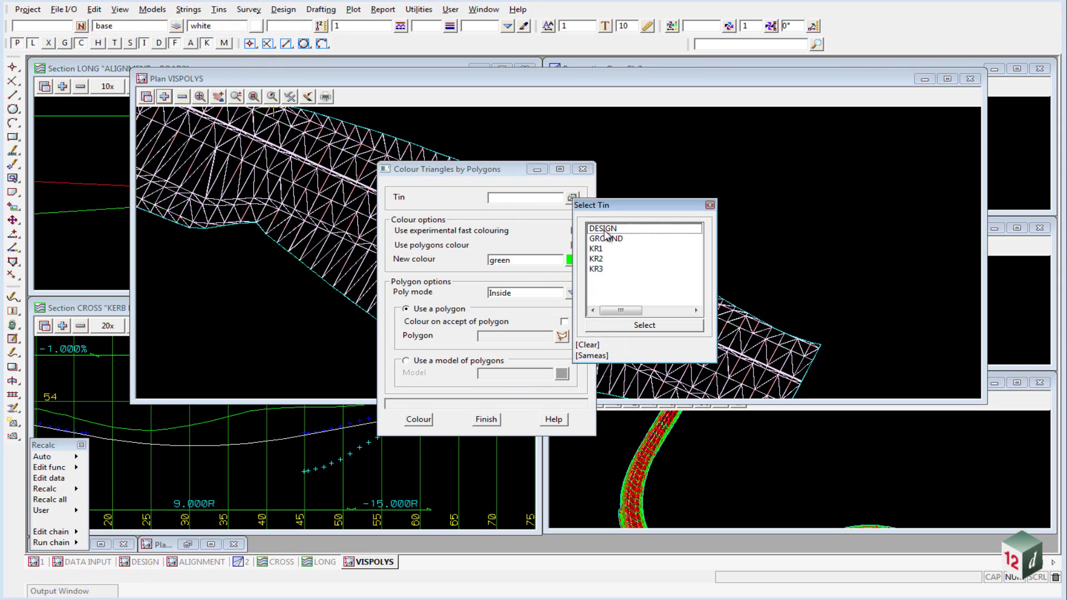
click(606, 230)
double_click(606, 230)
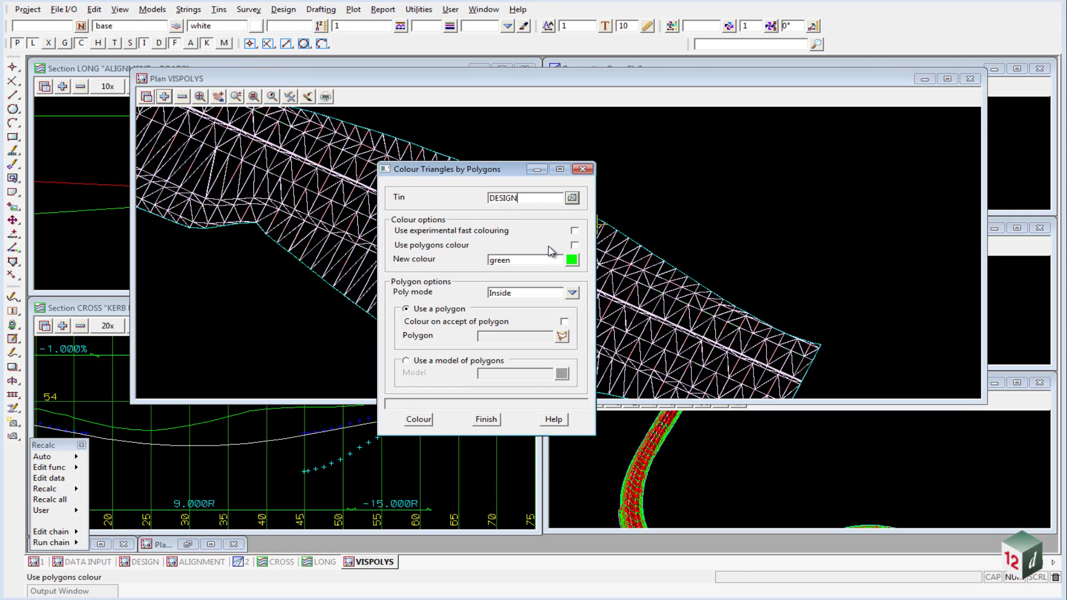
click(574, 245)
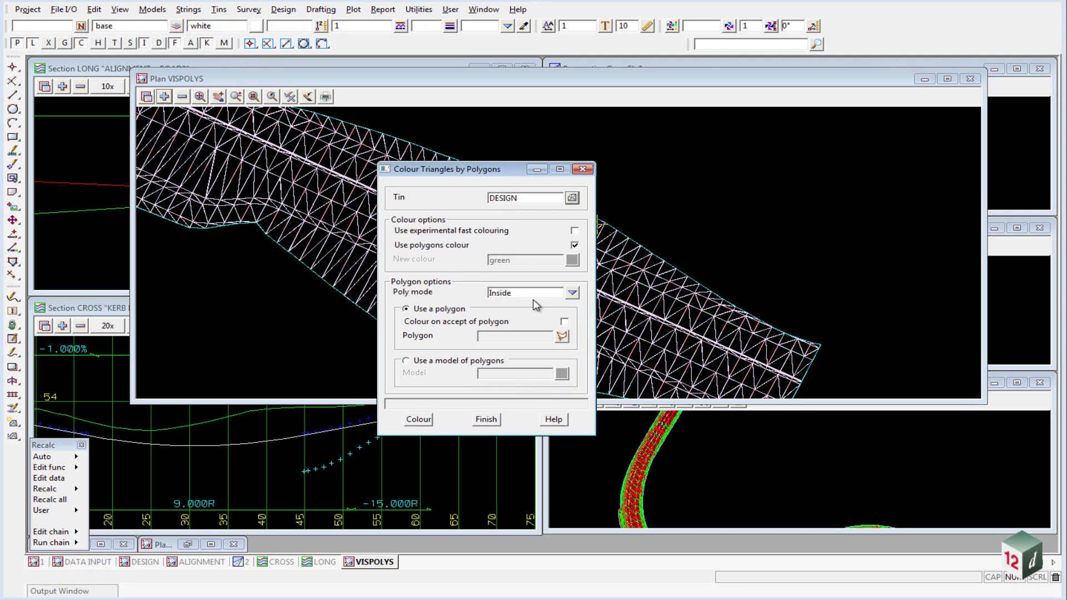
click(407, 361)
drag(472, 174, 883, 10)
scroll(294, 305, down, 5)
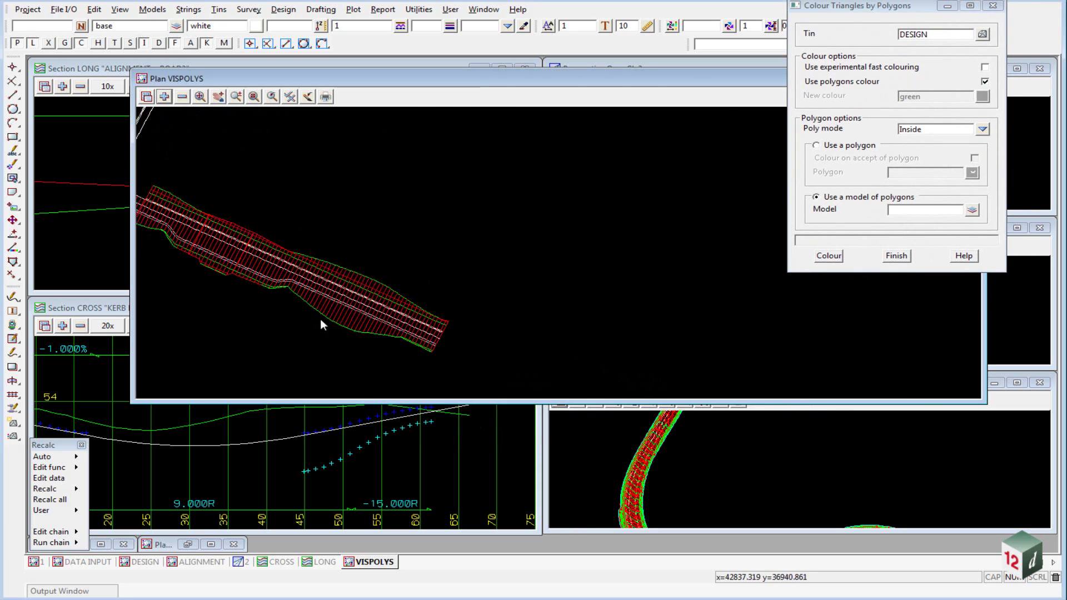
scroll(358, 217, up, 5)
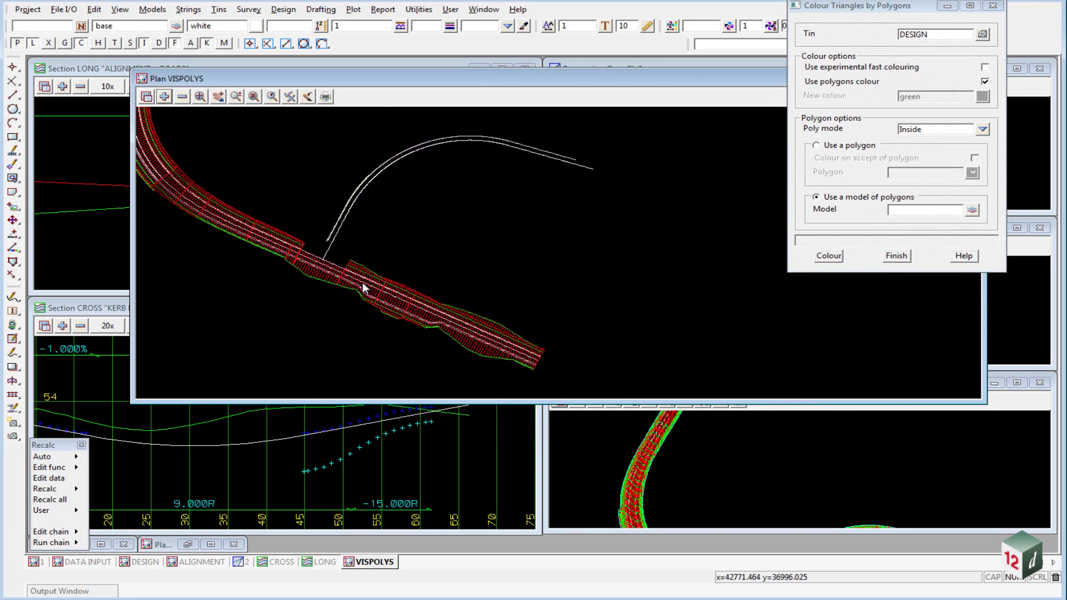
Step: Colour the DESIGN tin's triangles inside the ROAD1 POLYGONS model
click(973, 211)
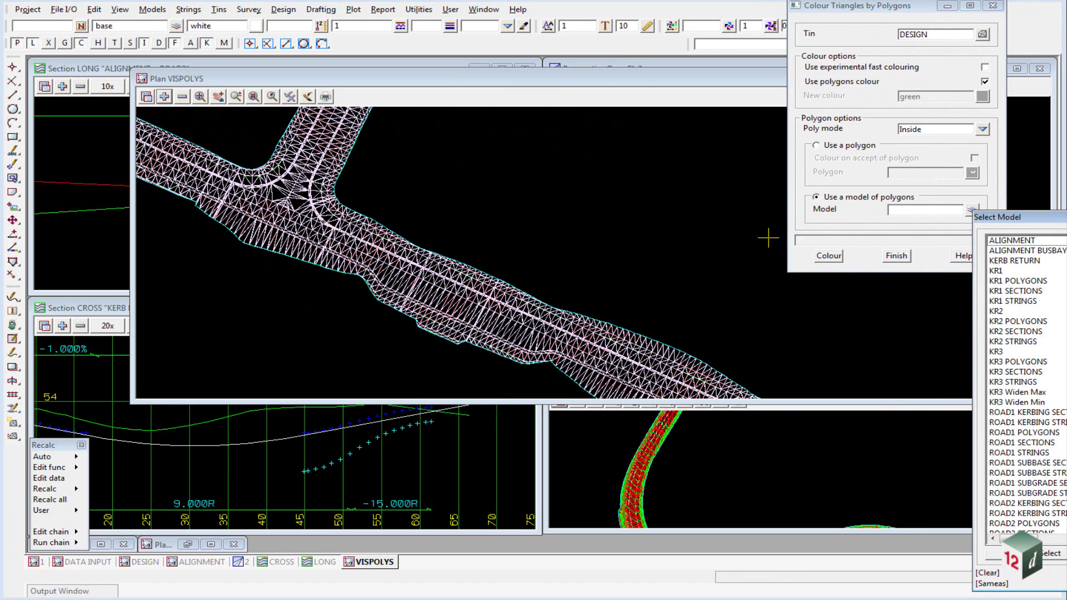
scroll(1025, 383, down, 3)
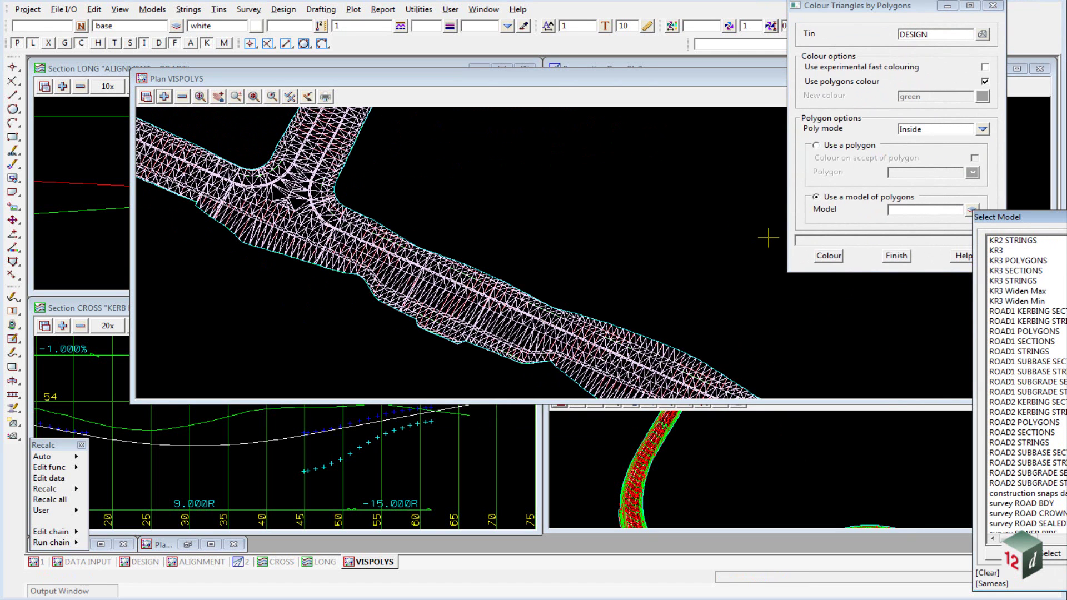
click(1026, 332)
click(828, 255)
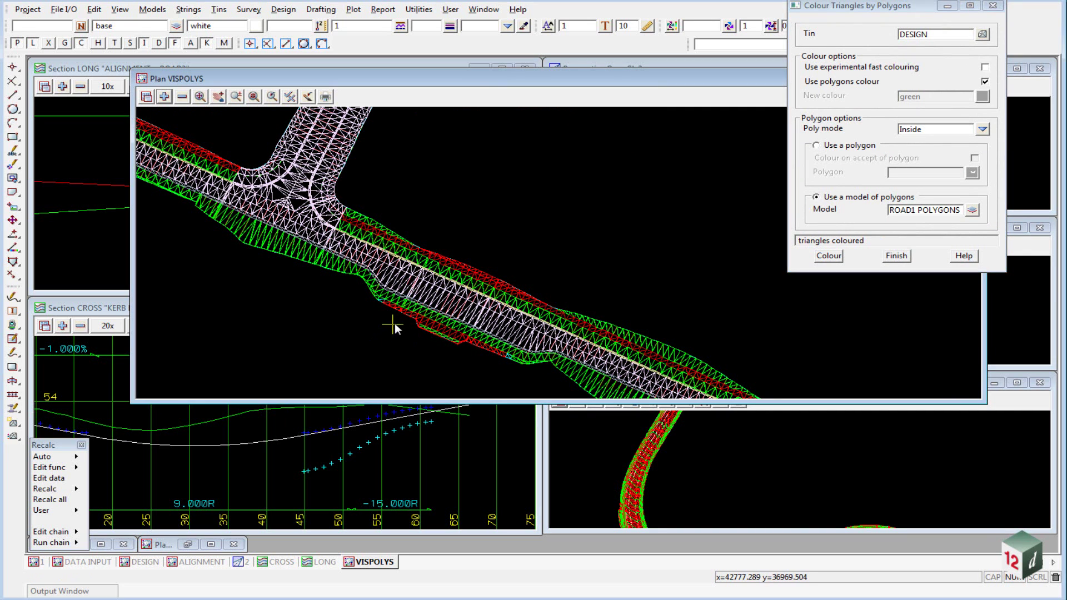
scroll(394, 323, up, 1)
scroll(434, 320, up, 1)
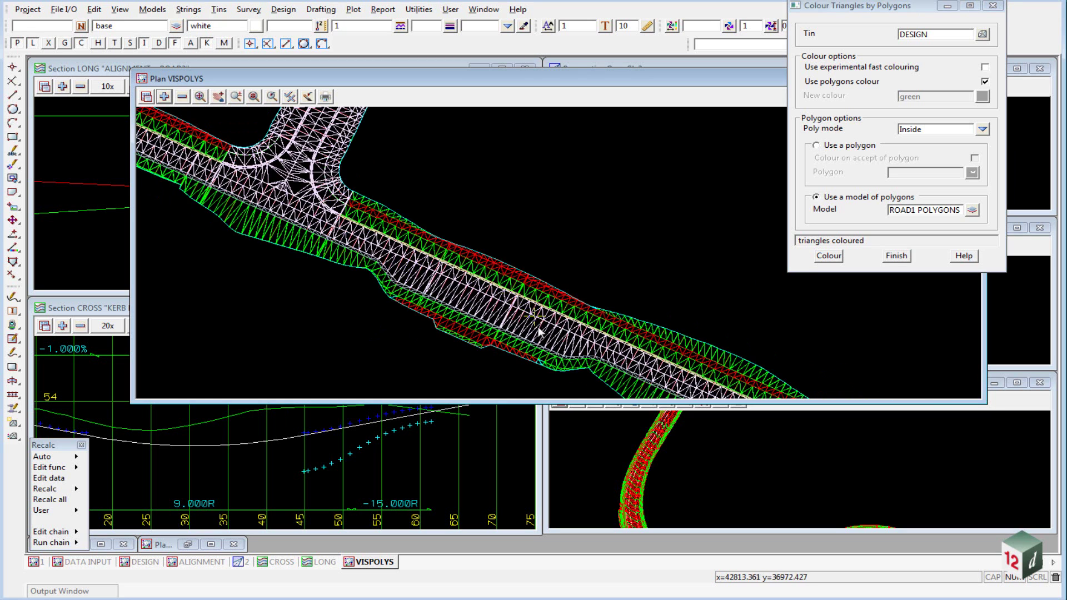
scroll(556, 312, down, 1)
Step: Colour the DESIGN tin's triangles inside the ROAD2 POLYGONS model
click(974, 210)
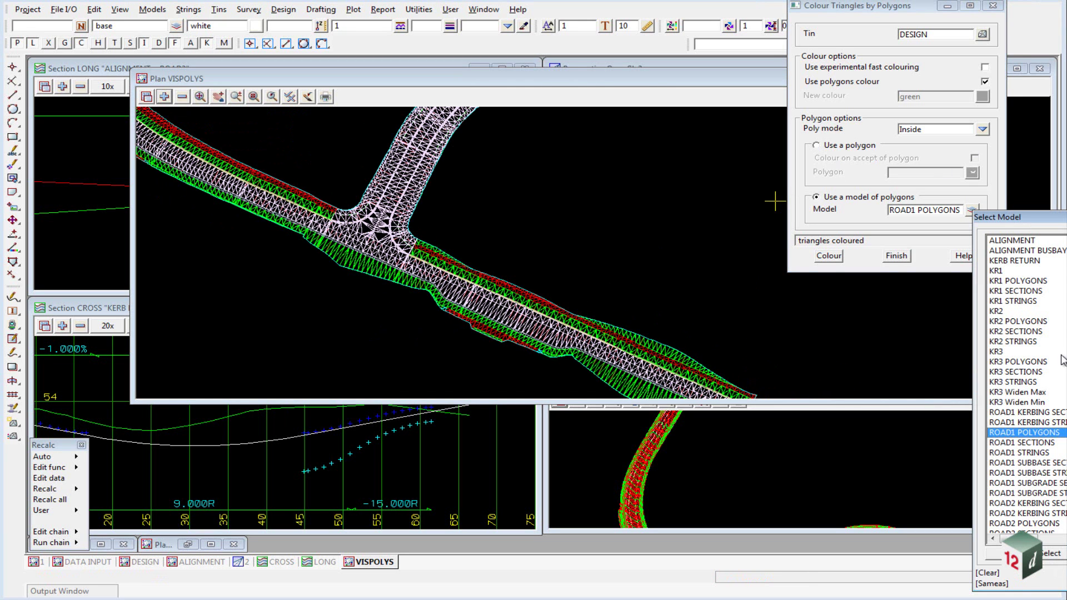
scroll(1033, 461, down, 2)
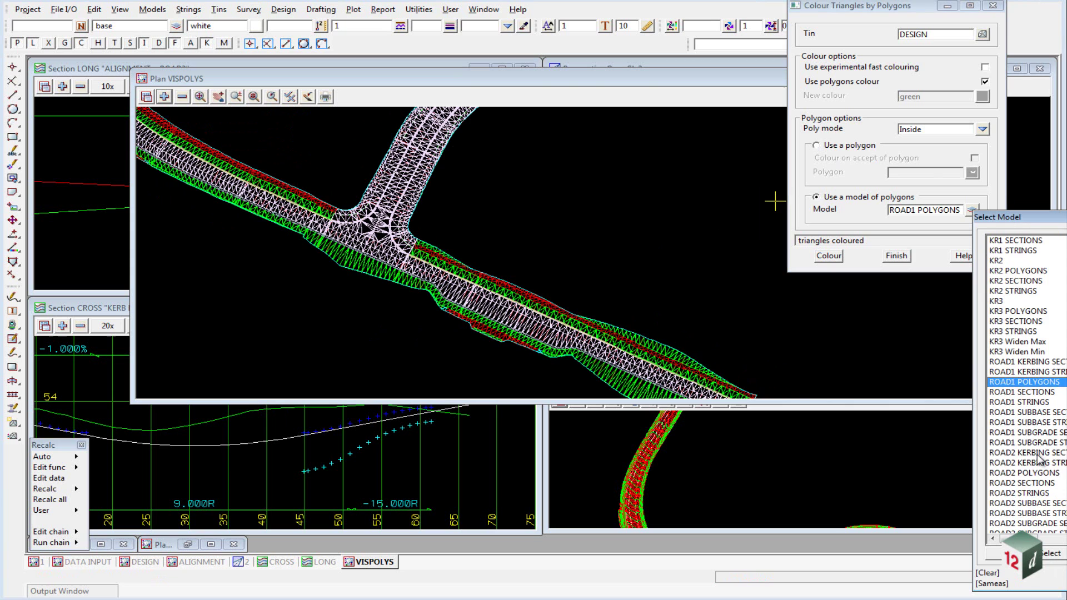
double_click(1035, 472)
click(829, 256)
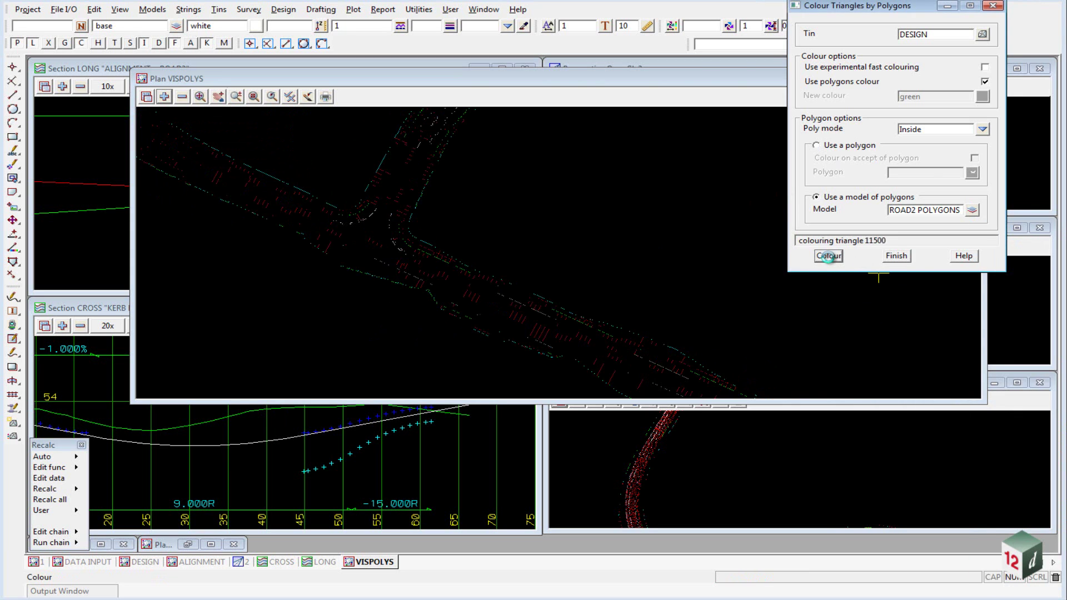
Step: Colour the tin inside KR1, KR2 and KR3 POLYGONS in turn
click(973, 210)
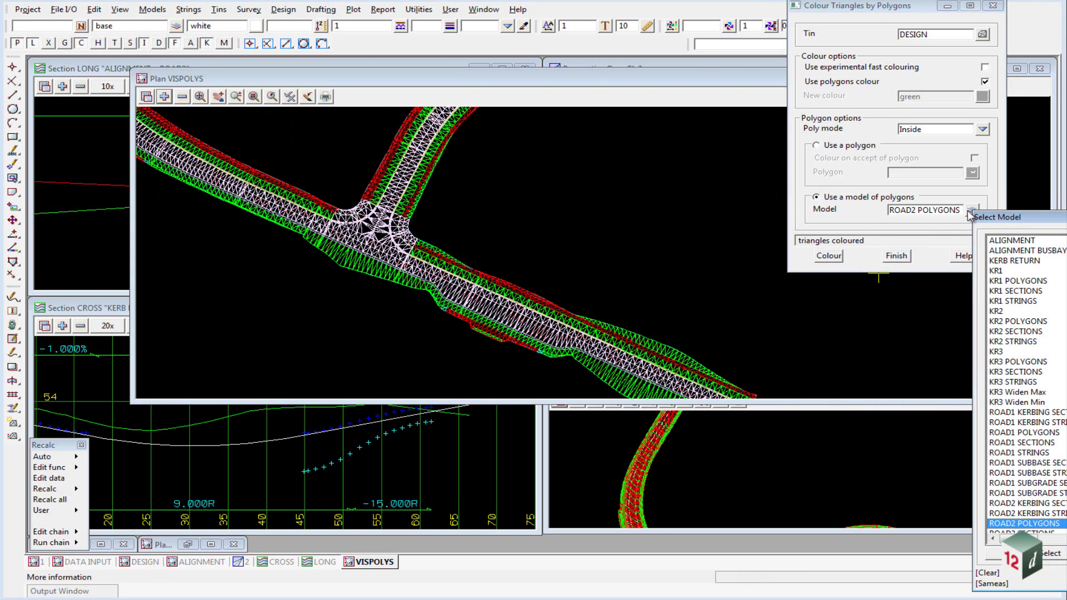
double_click(1022, 281)
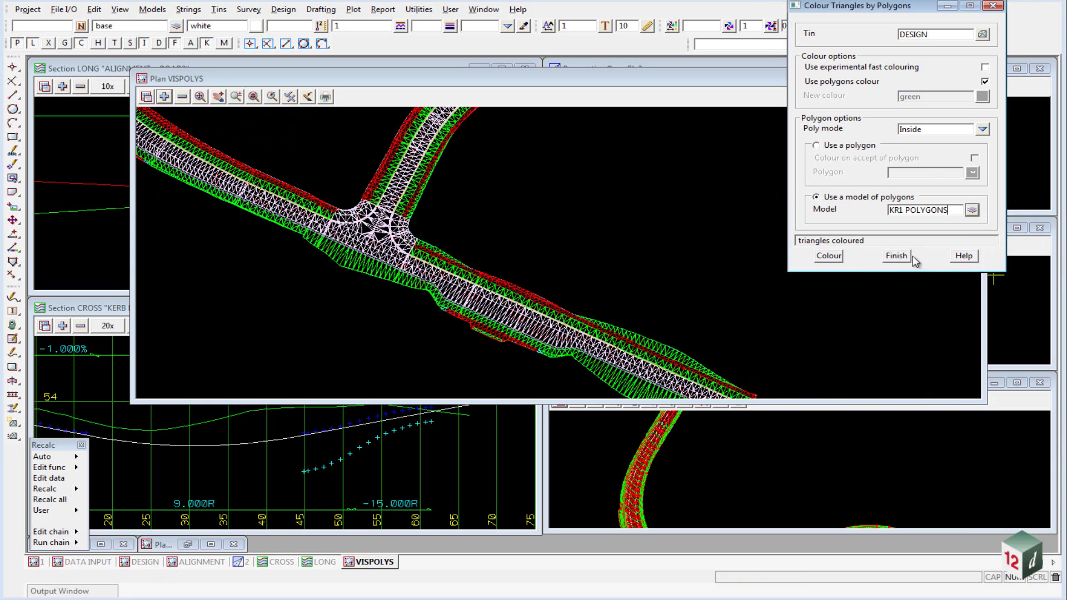
click(829, 256)
click(973, 211)
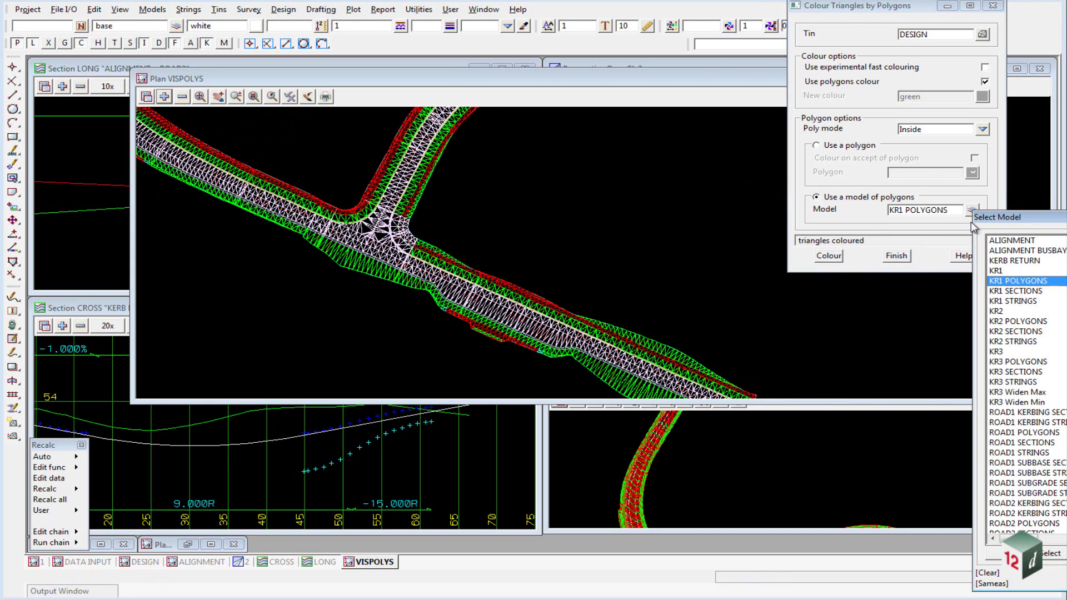
double_click(1006, 321)
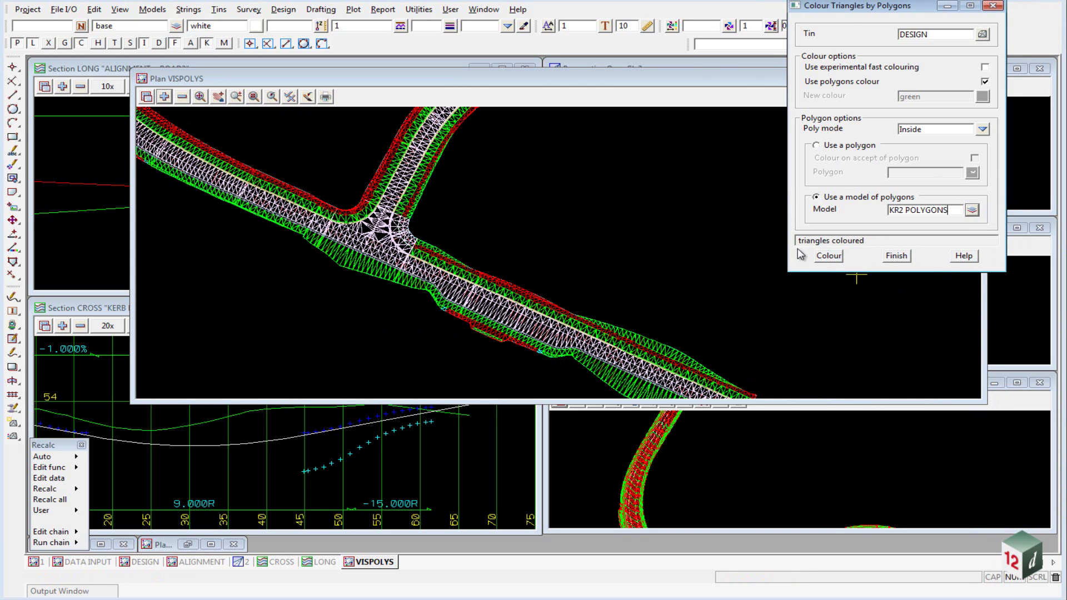
key(Return)
click(971, 210)
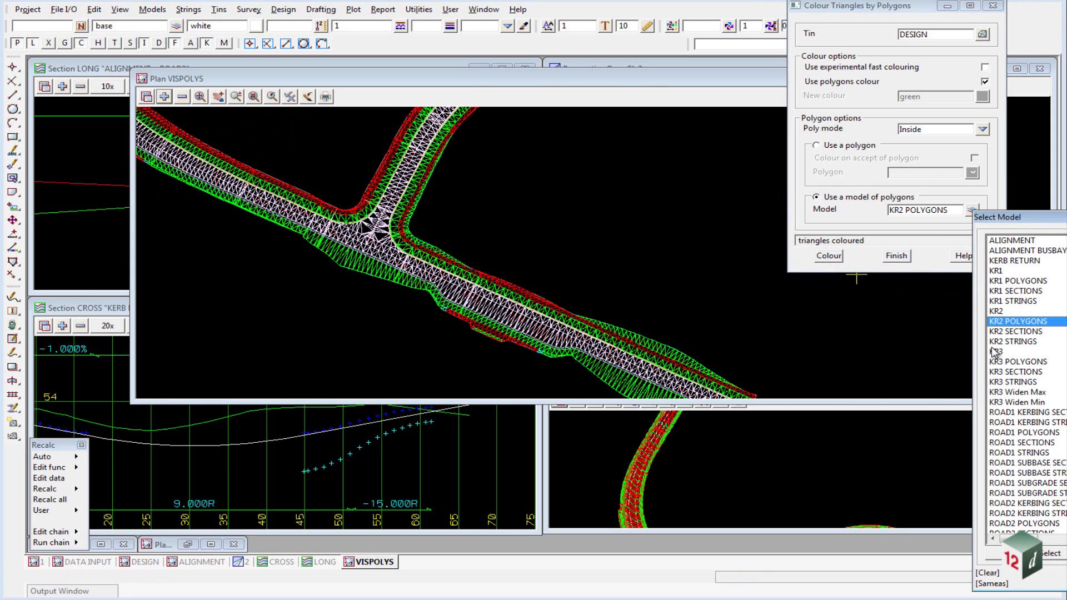
double_click(1009, 361)
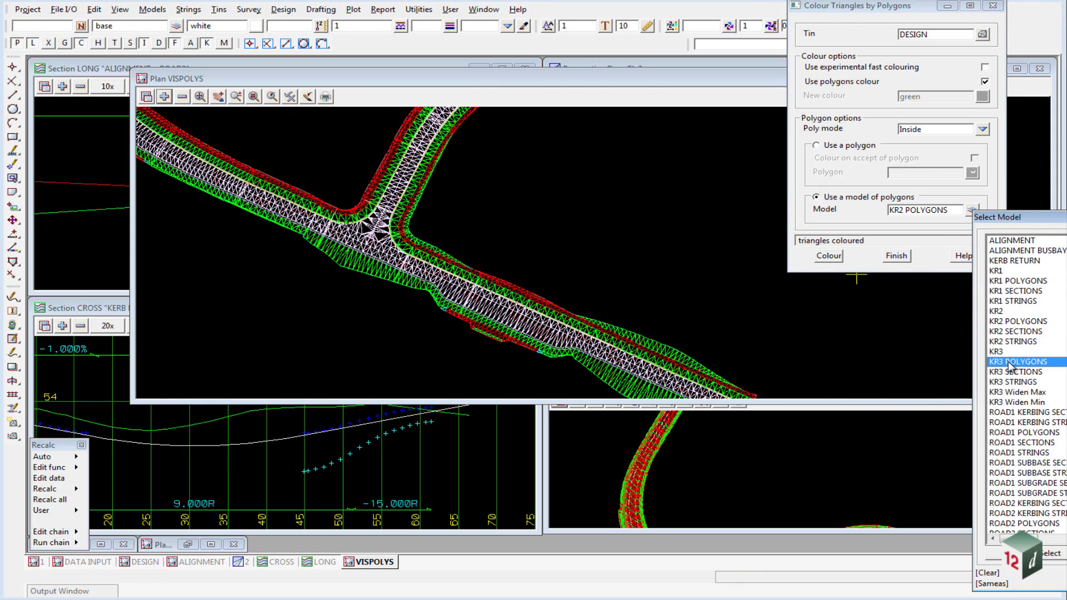
click(829, 255)
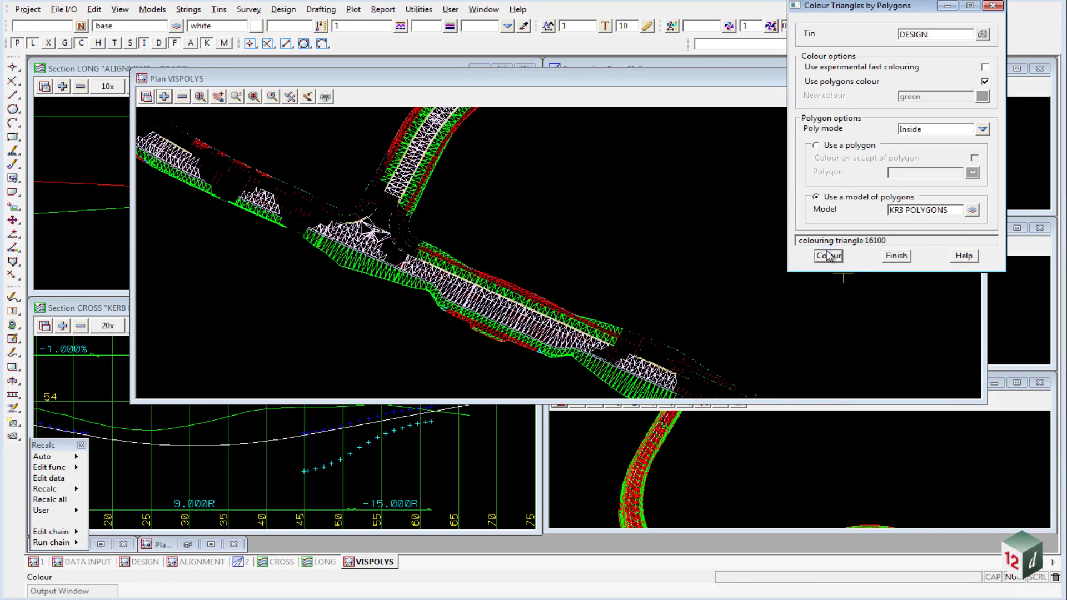
Step: Display the DESIGN tin as solid fill in VISPOLYS, zoomed and centred on the junction
click(289, 99)
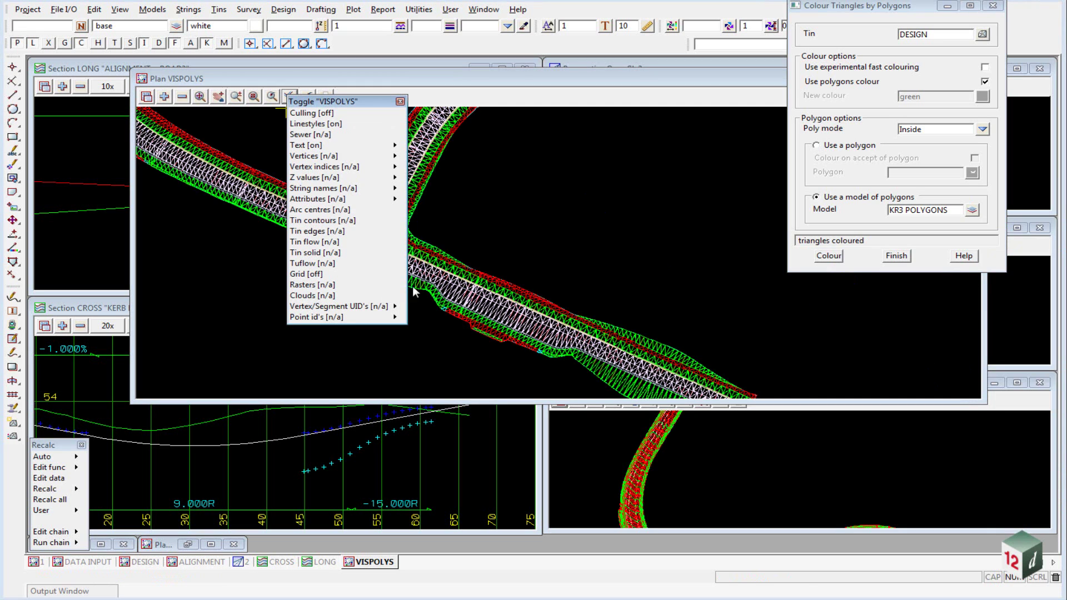
click(305, 254)
scroll(534, 221, up, 2)
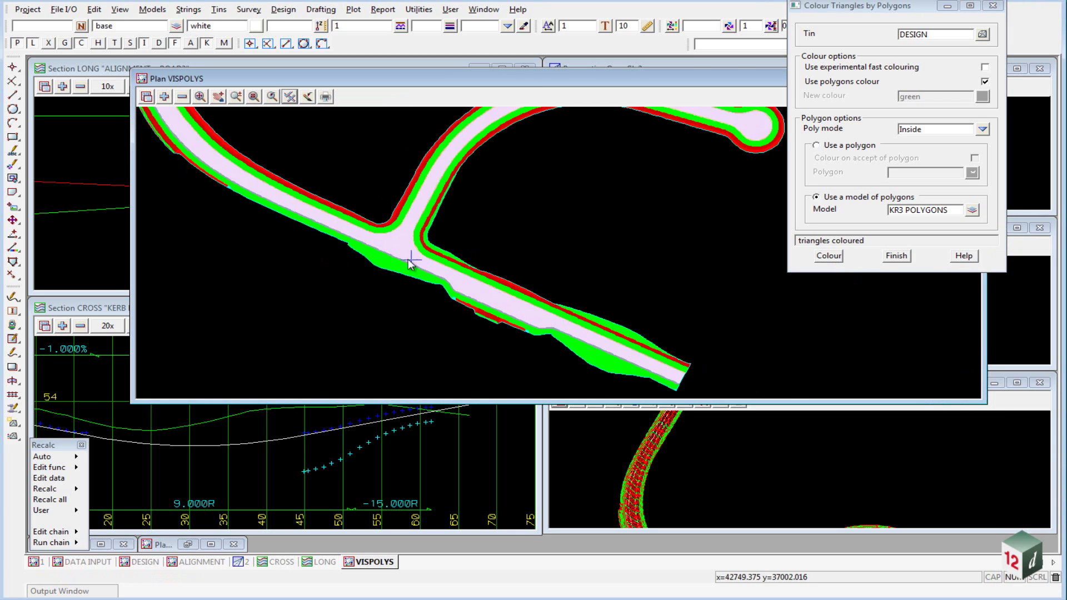
scroll(409, 263, up, 3)
scroll(384, 262, down, 2)
middle_drag(493, 226, 433, 210)
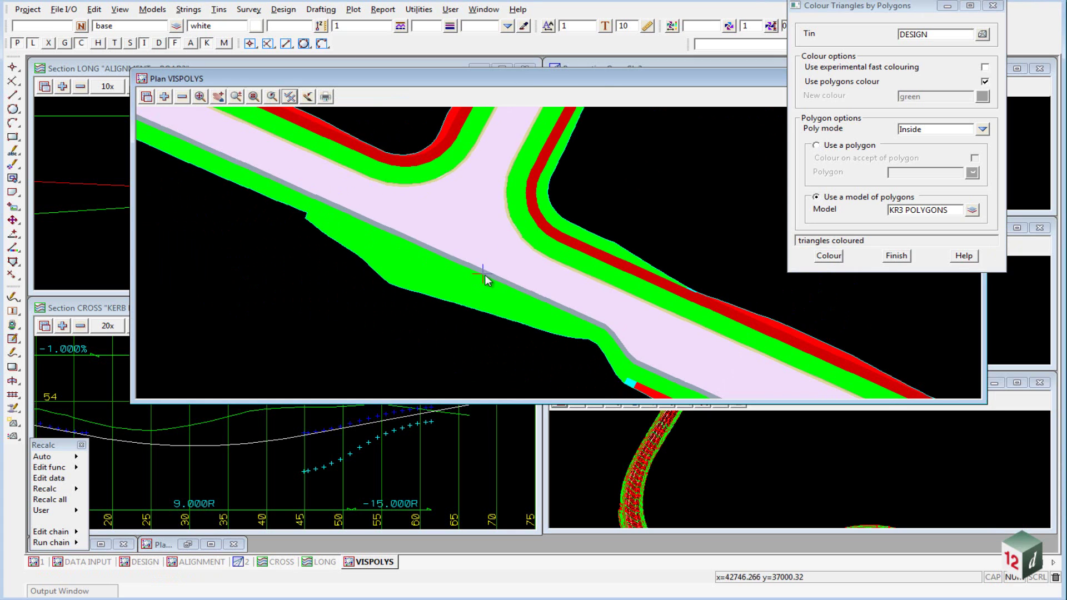
scroll(400, 219, up, 1)
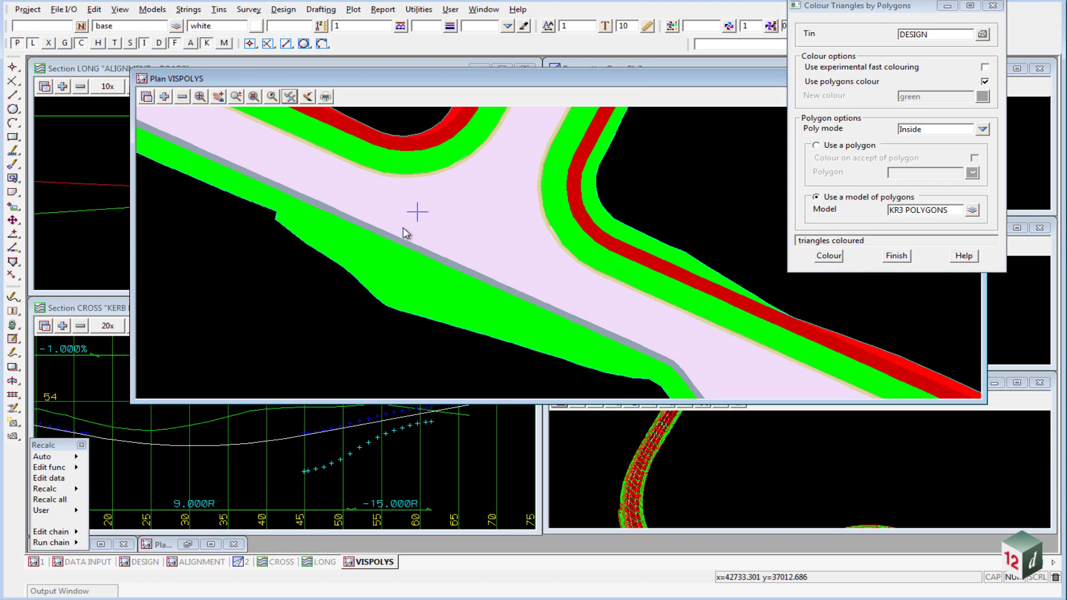
scroll(422, 214, down, 1)
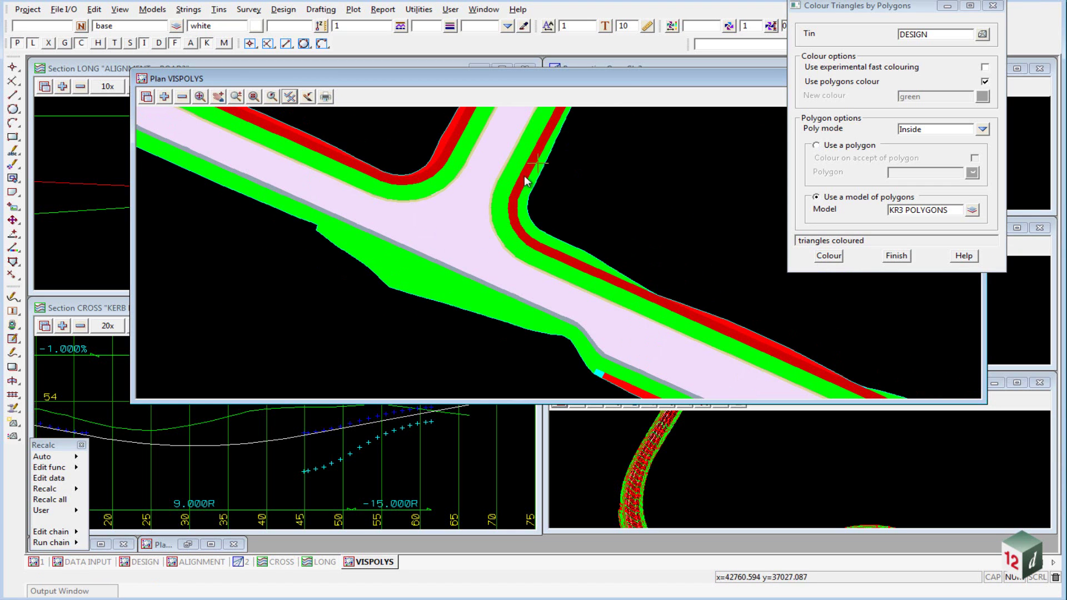
scroll(521, 185, down, 1)
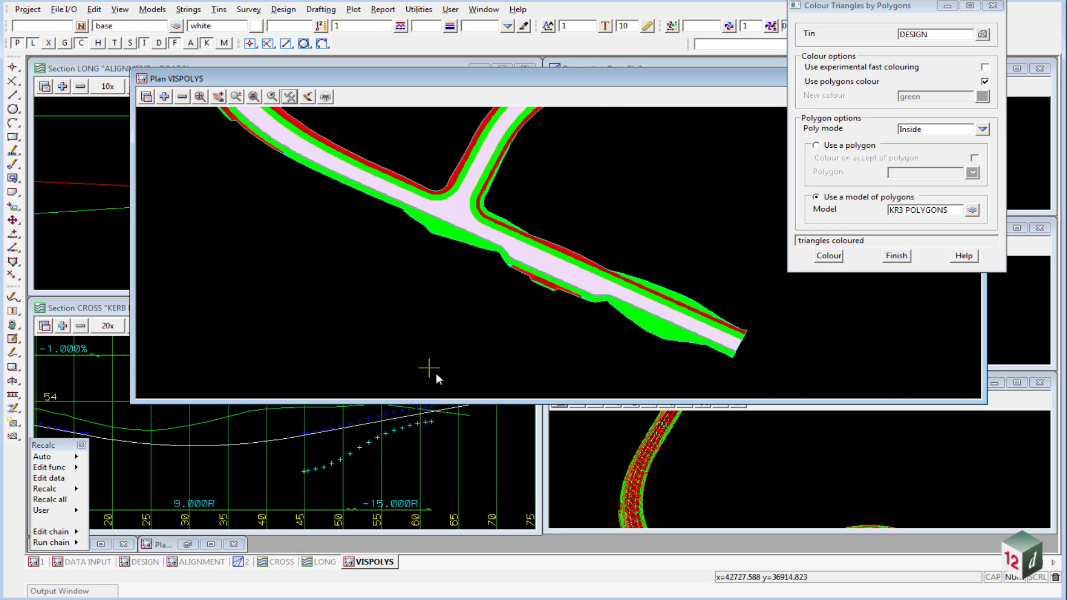
scroll(431, 362, down, 1)
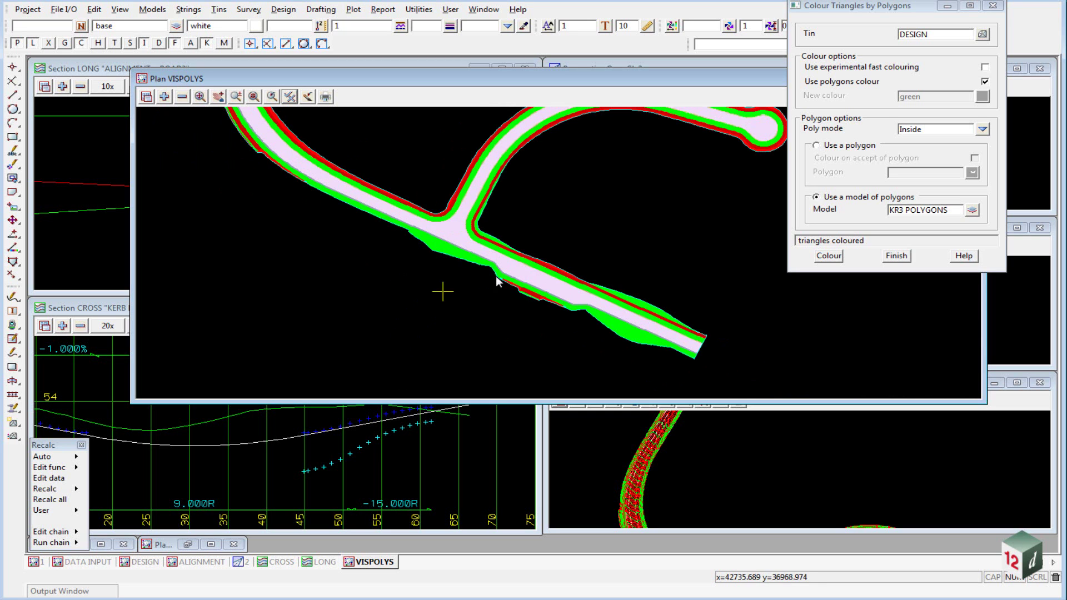
Step: Maximise the VISPOLYS plan view to fill the workspace
double_click(335, 79)
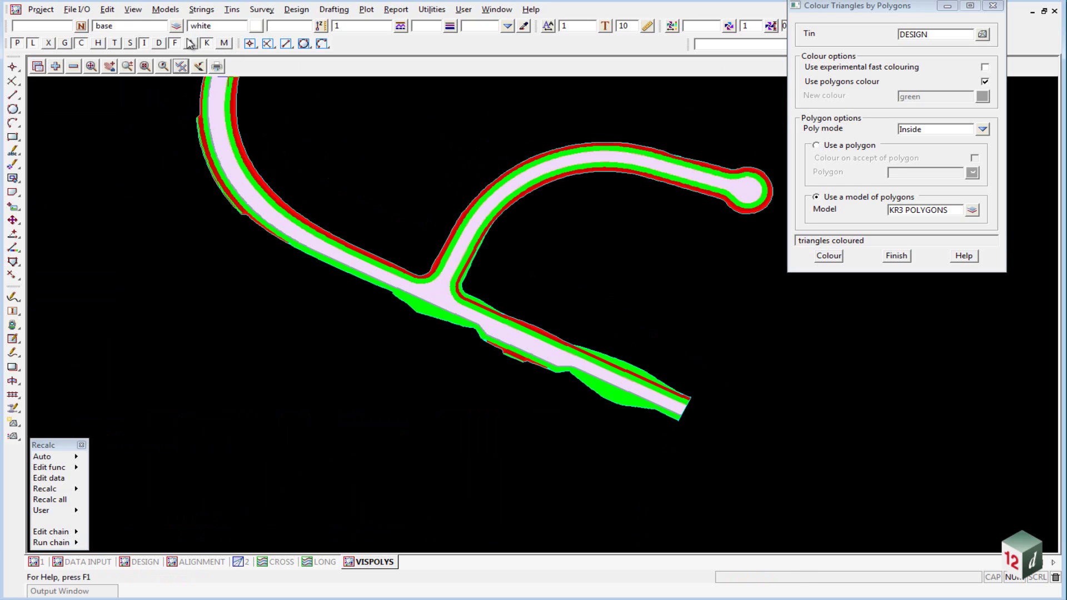
scroll(433, 420, down, 1)
scroll(432, 420, down, 1)
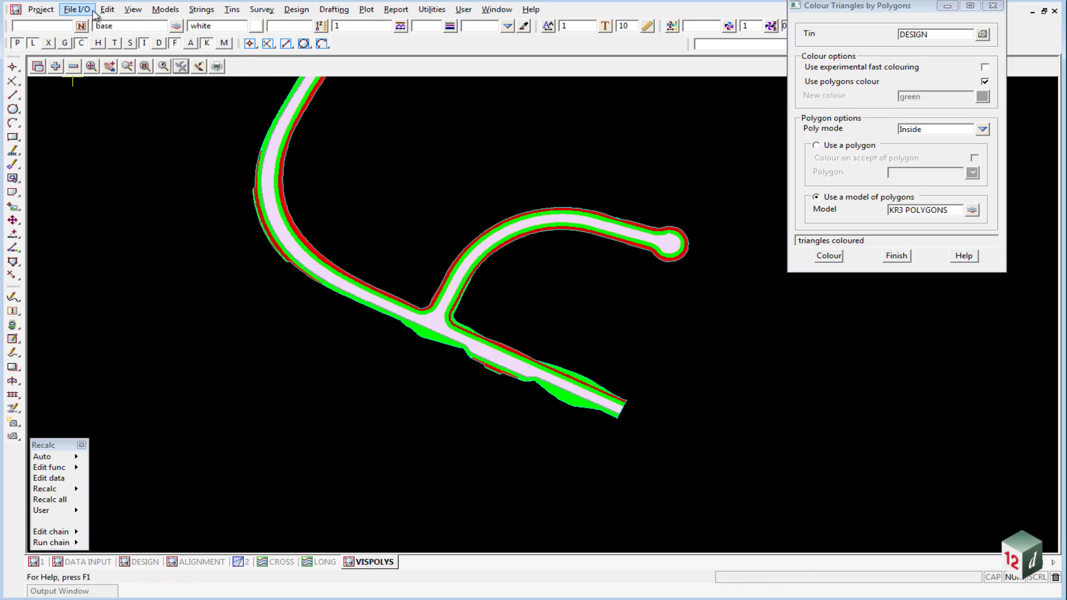
Step: Give the DESIGN tin 12D Texture mapping with two-sided tins in Tin render settings
click(132, 9)
mouse_move(239, 229)
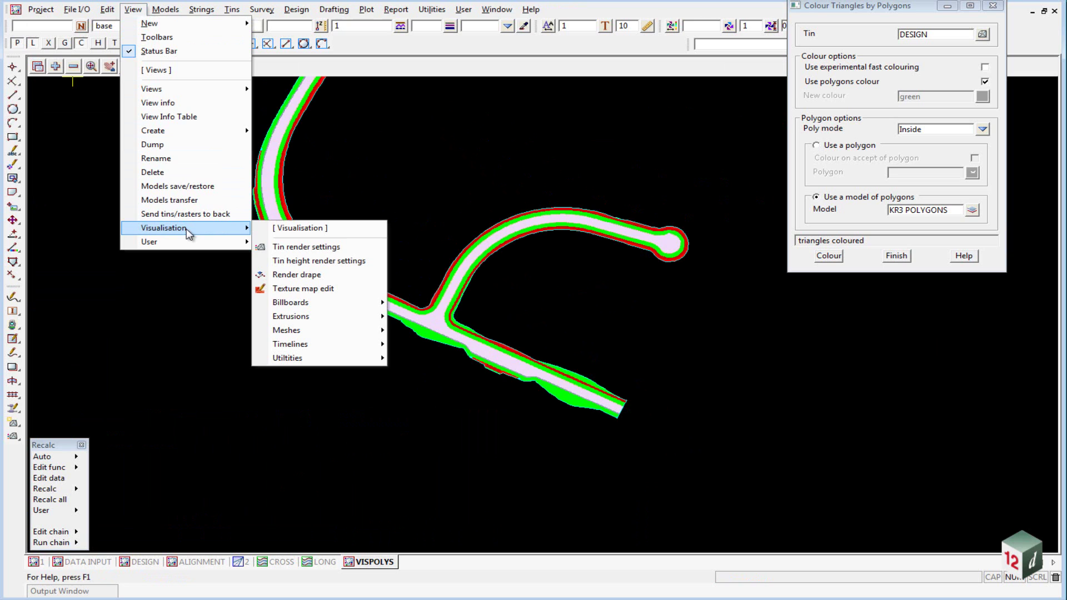
click(306, 247)
click(483, 277)
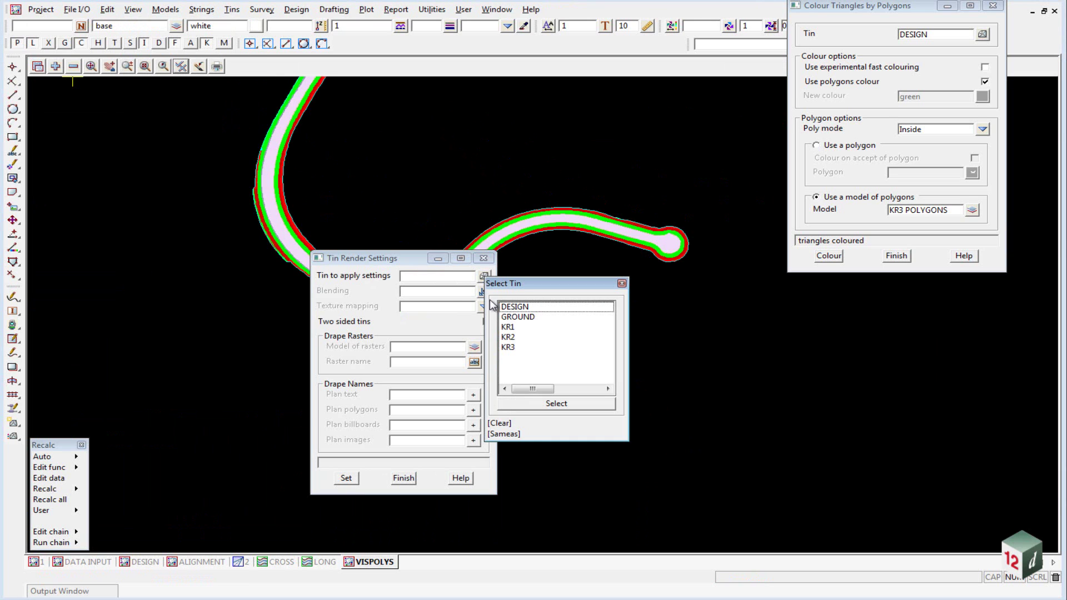
click(523, 308)
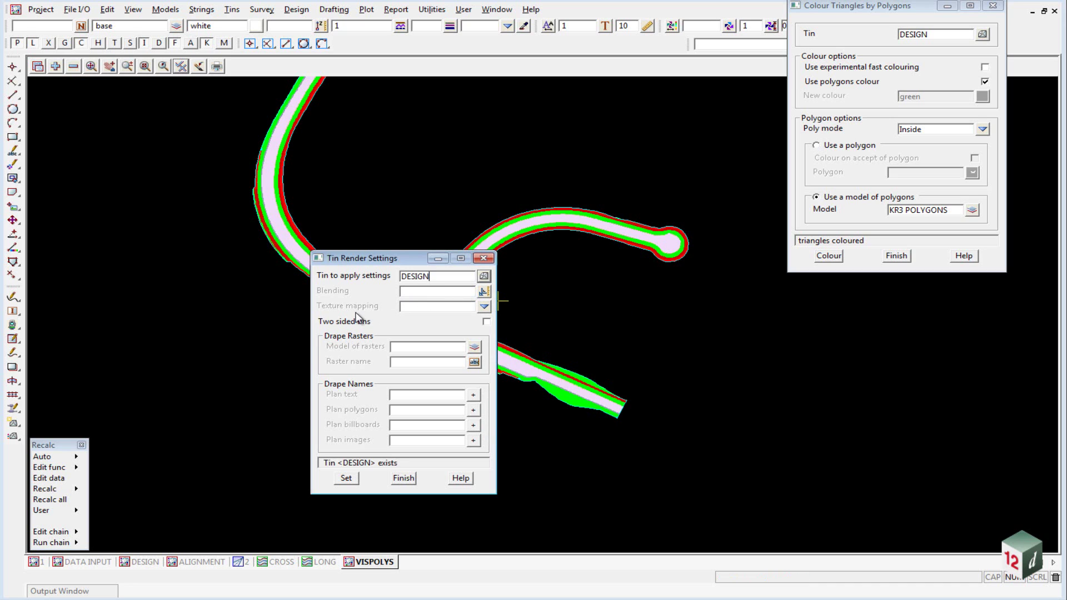
click(484, 306)
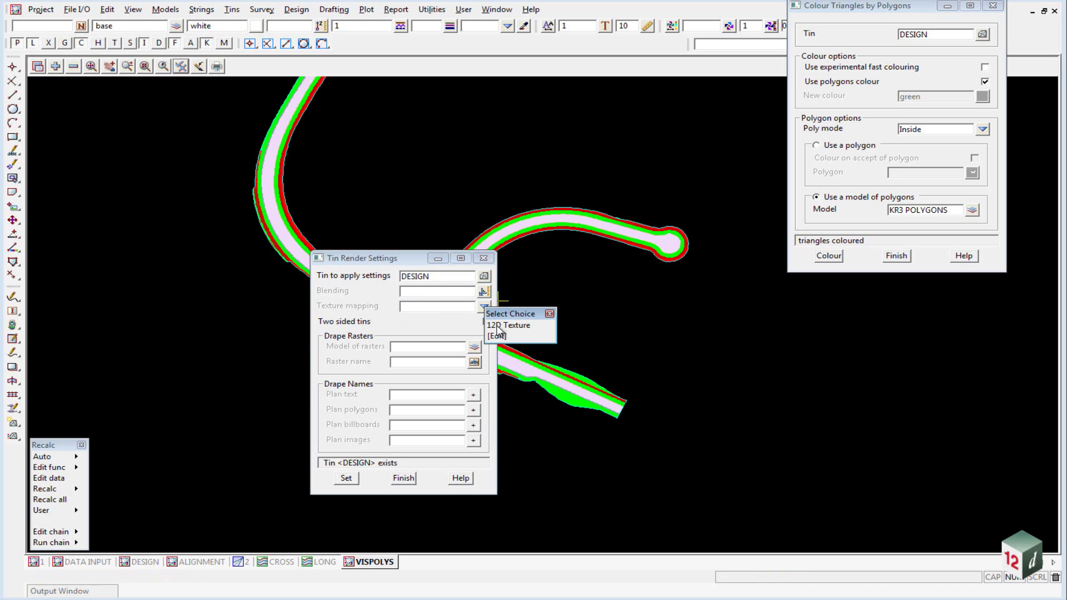
click(523, 326)
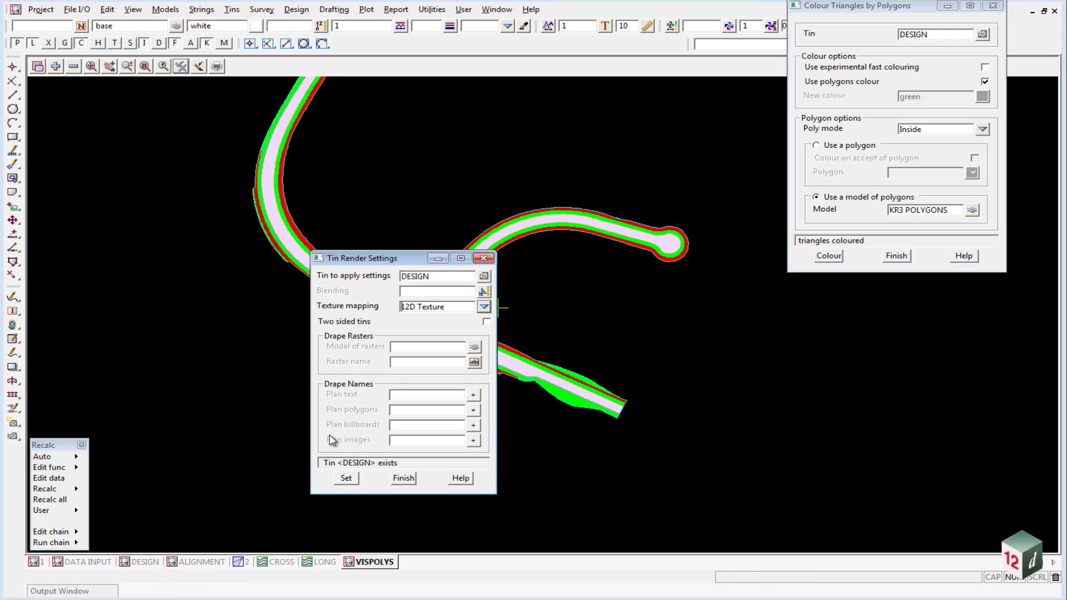
click(486, 321)
click(346, 479)
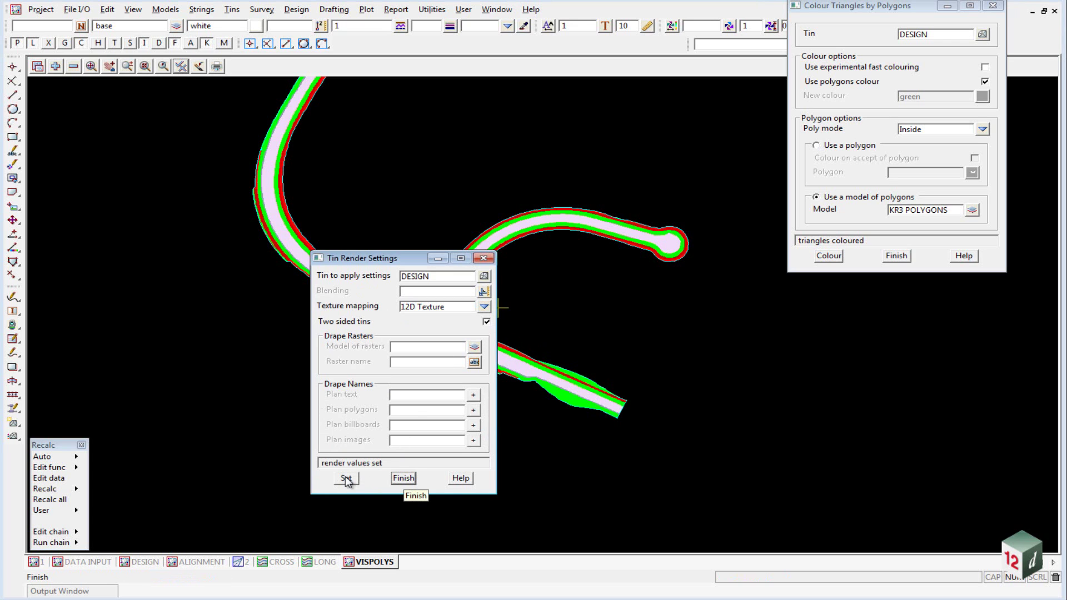
click(404, 478)
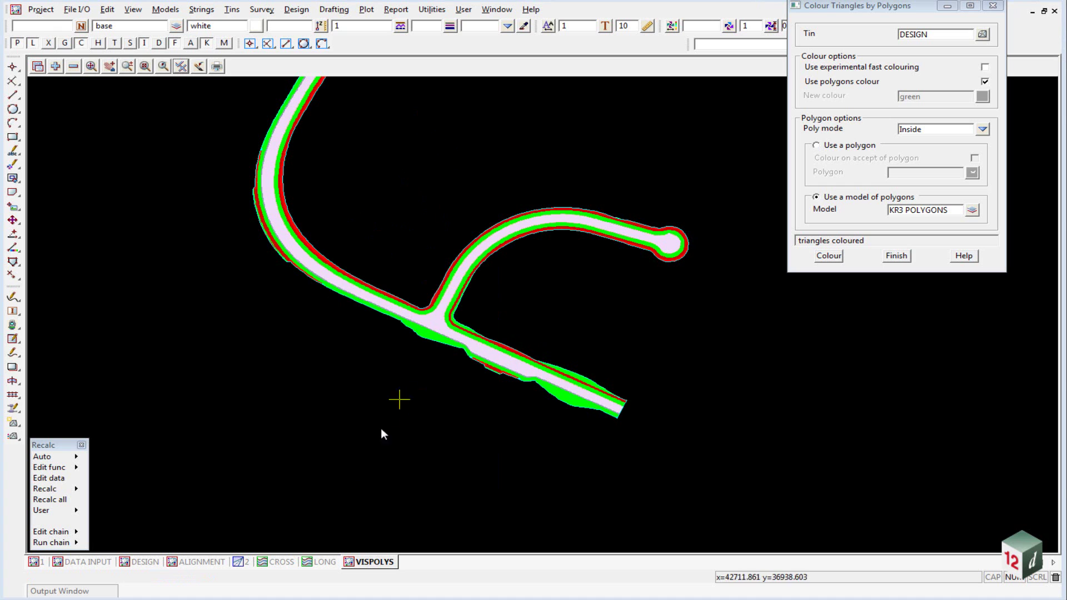
Step: Switch to perspective view 2 and add the DESIGN tin to it
click(239, 563)
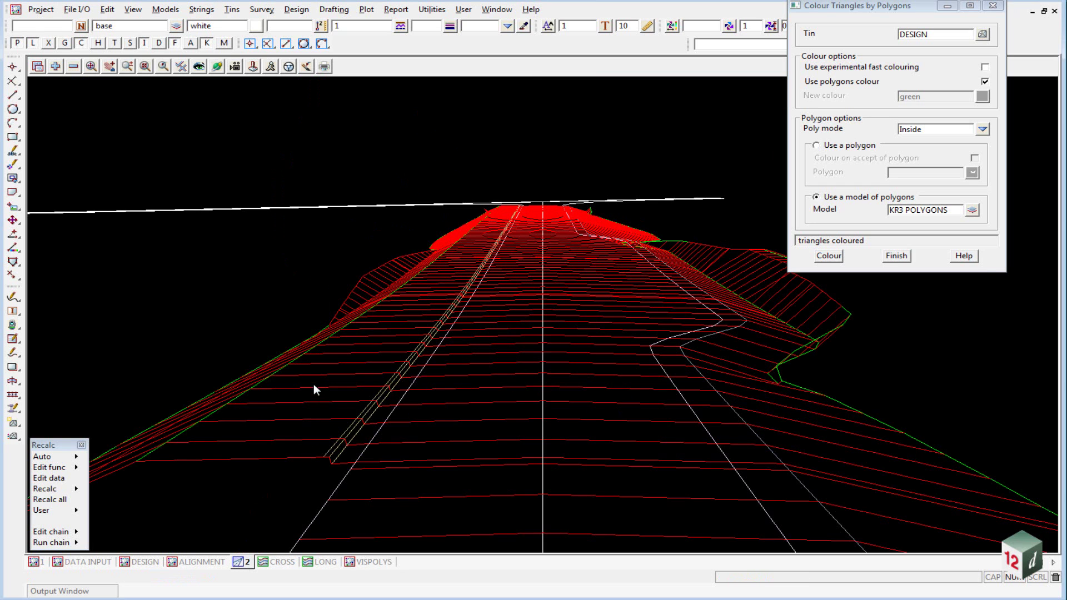
click(61, 67)
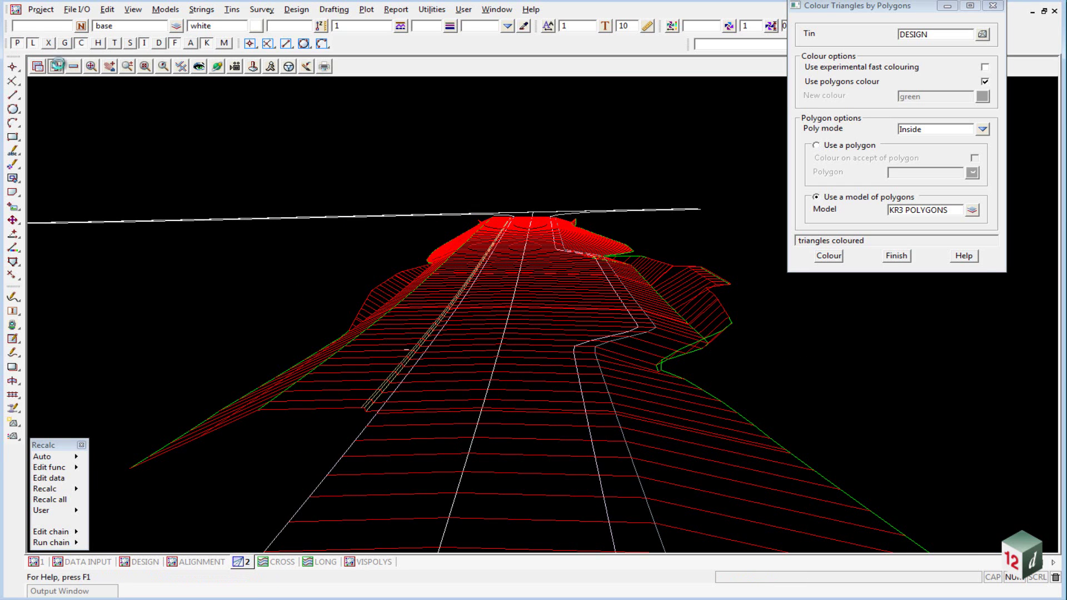
drag(193, 239, 181, 378)
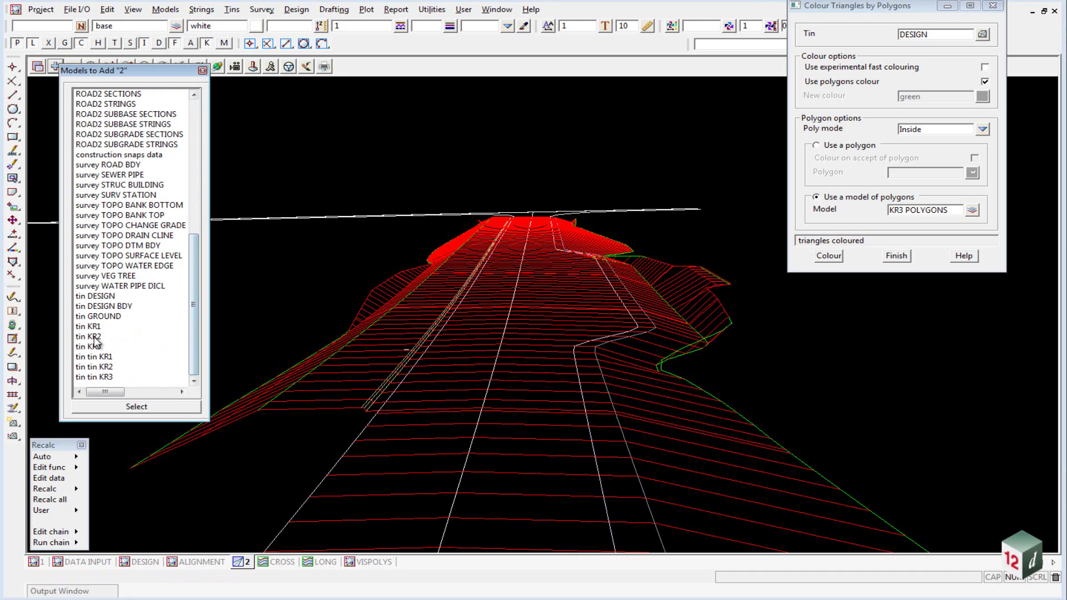
double_click(94, 296)
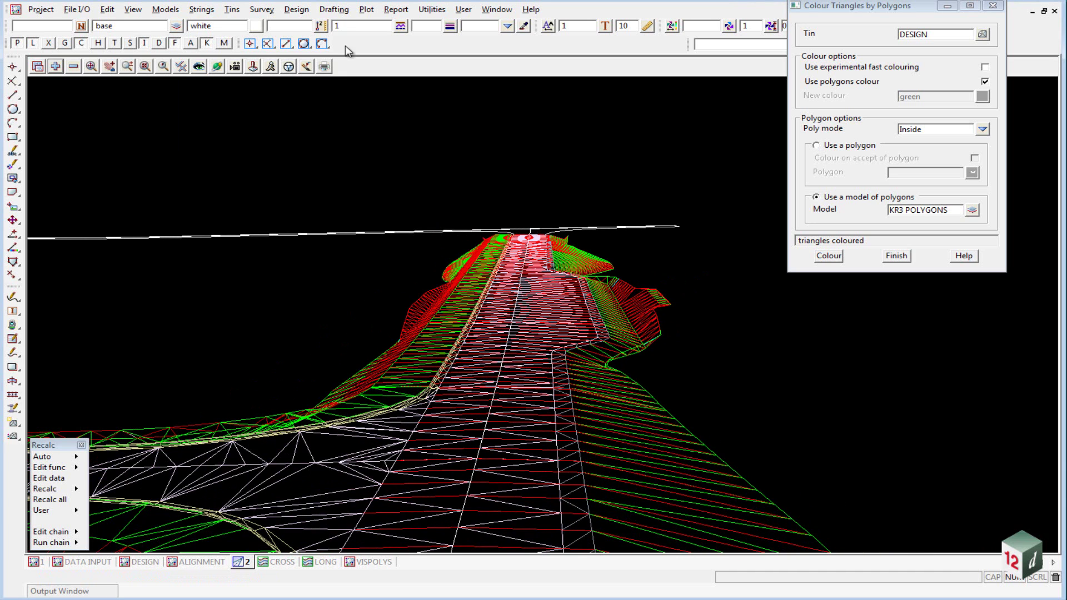
click(181, 66)
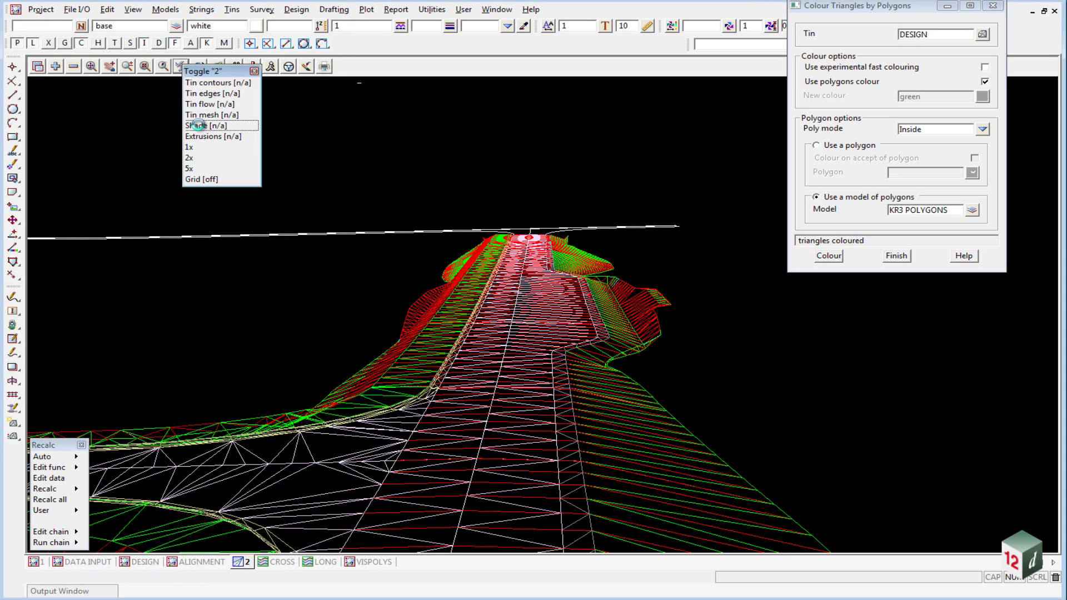
Step: Shade the DESIGN tin with textures in view 2 and orbit to inspect the road
click(201, 127)
drag(638, 306, 733, 320)
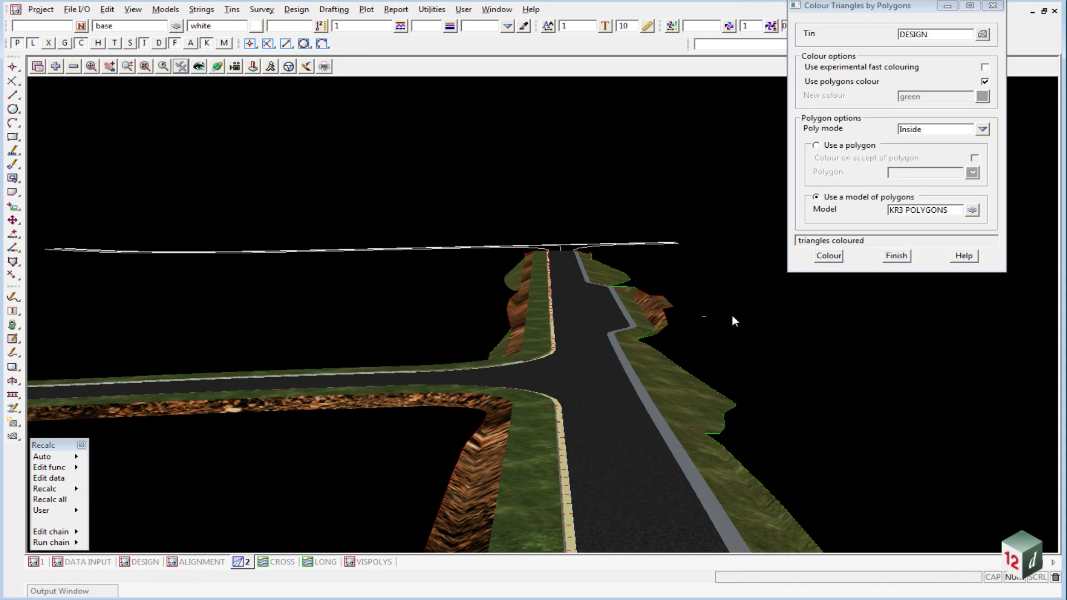
drag(568, 331, 326, 280)
drag(555, 324, 725, 372)
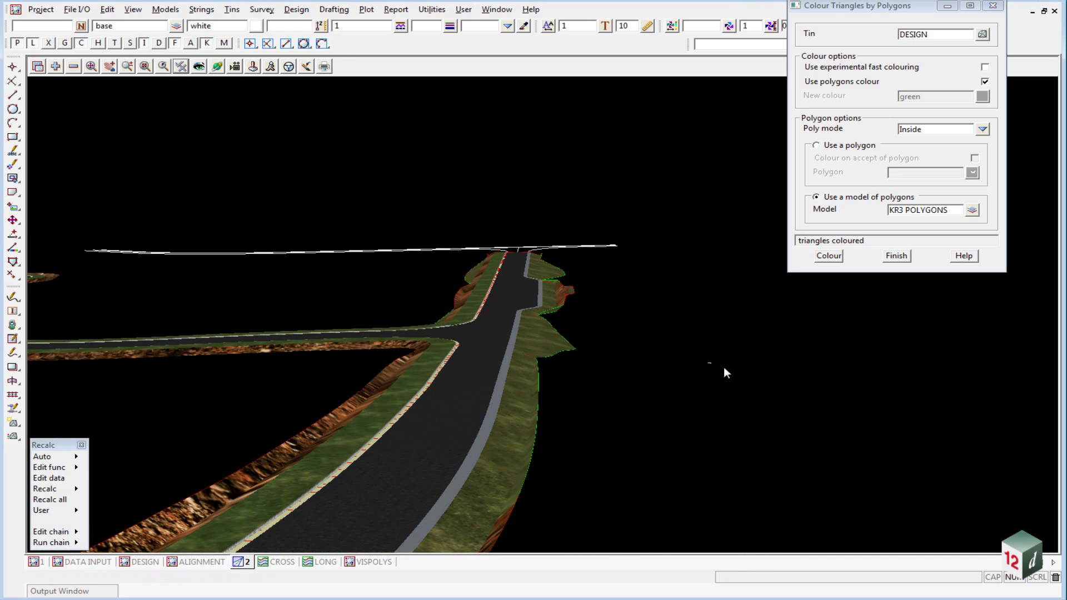
drag(322, 295, 536, 334)
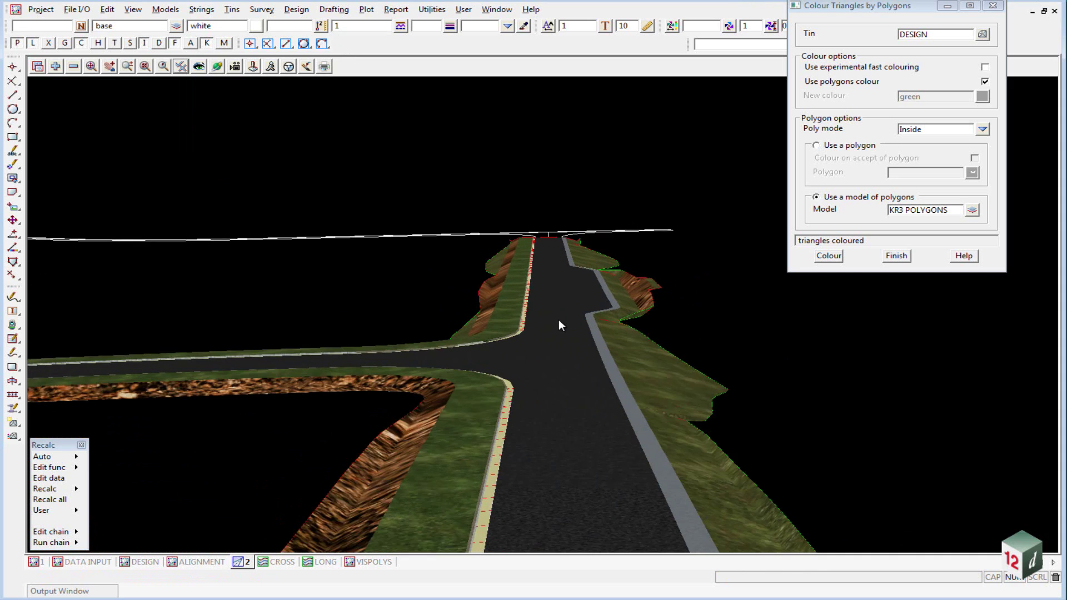
scroll(558, 319, up, 2)
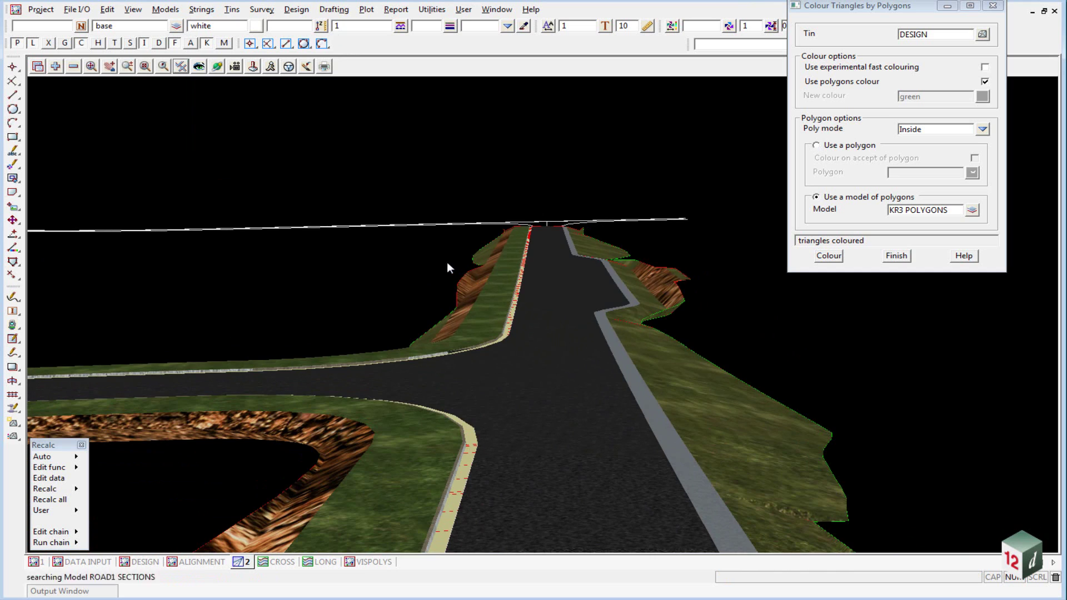